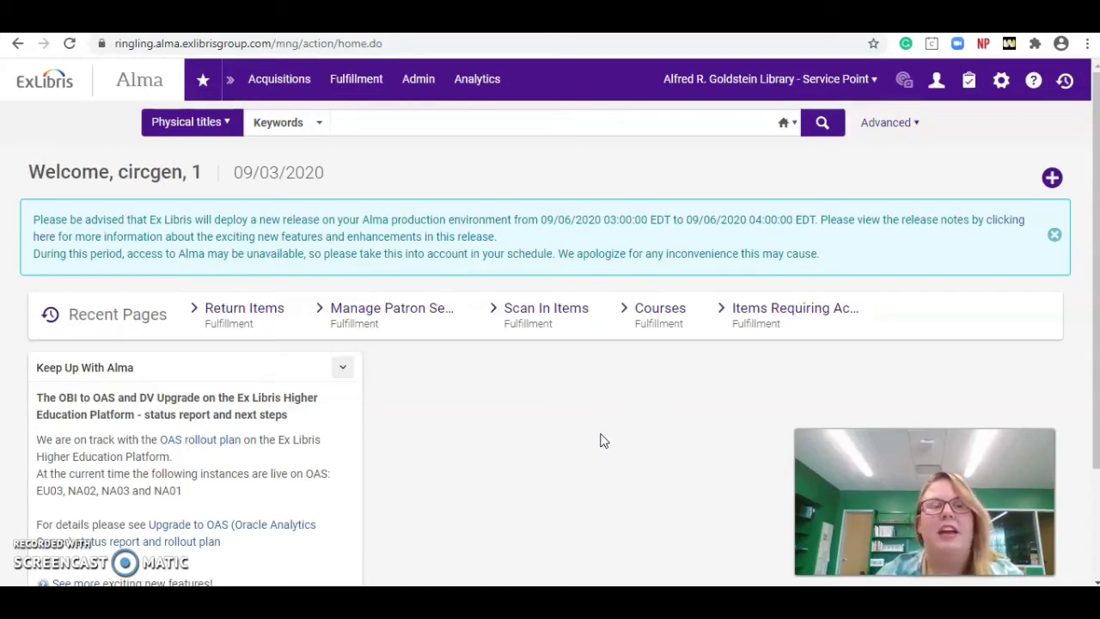
- Search the physical titles by keyword for "Understanding perspective"
click(398, 123)
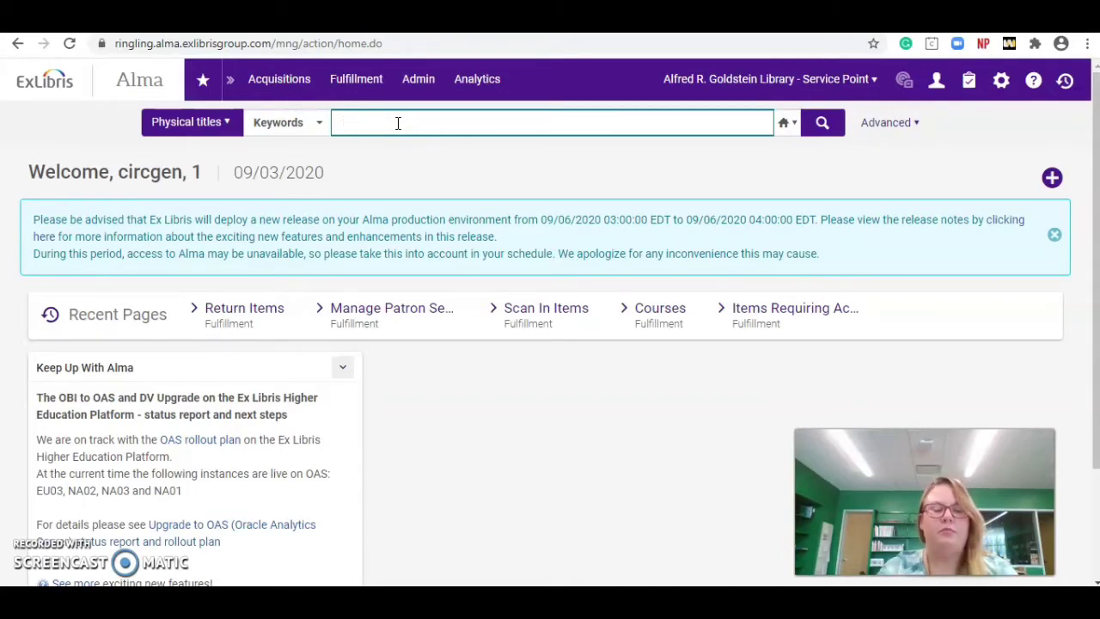
text(Understand)
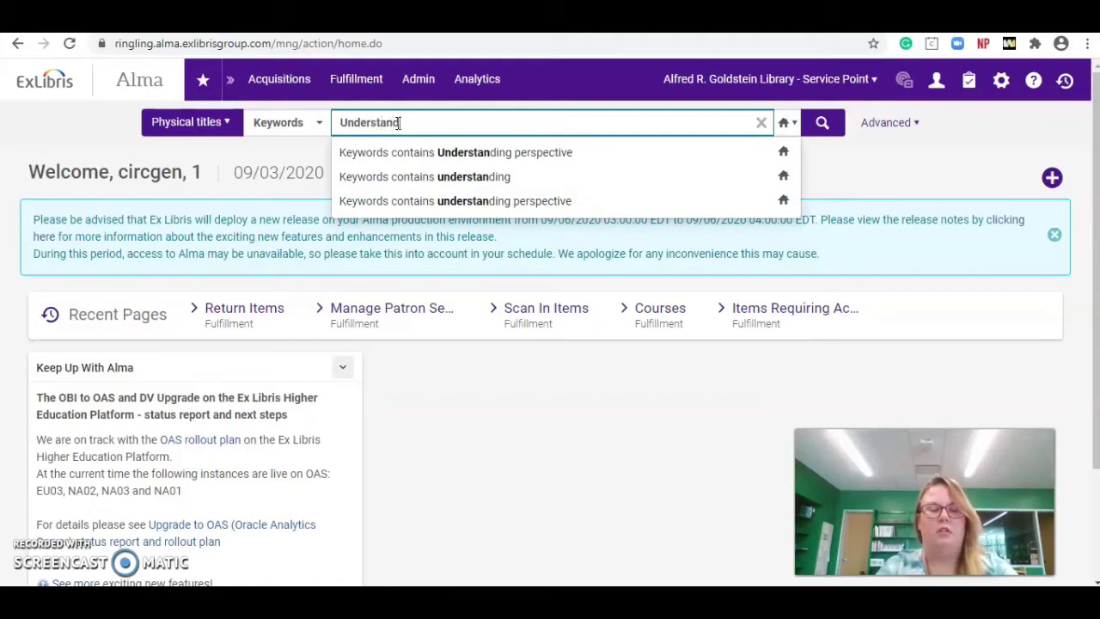
text(ing perspe)
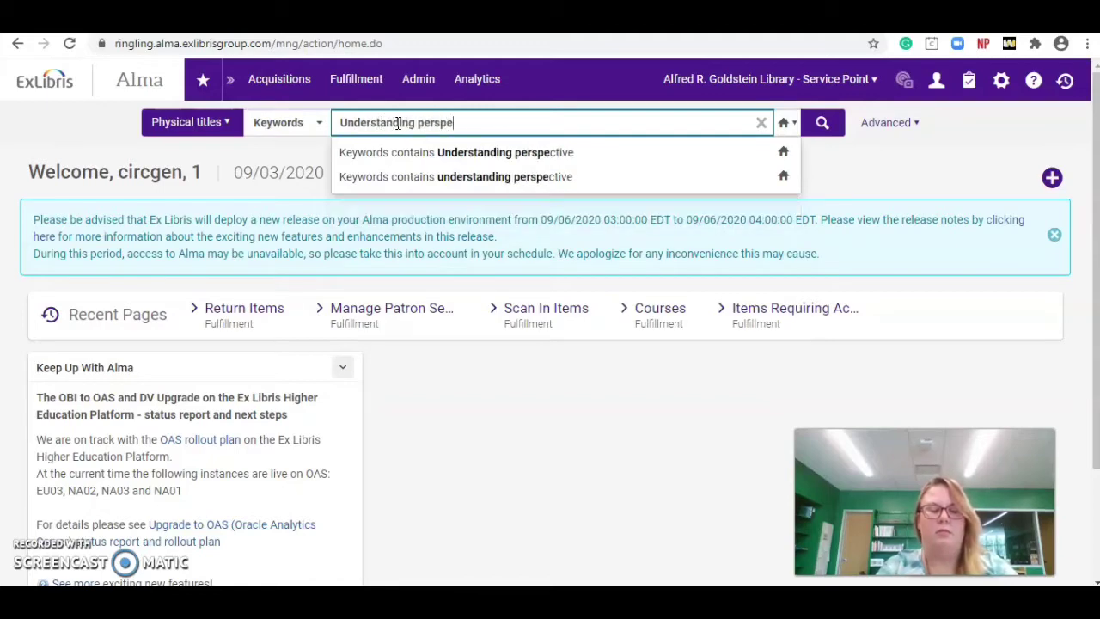
text(cgtive)
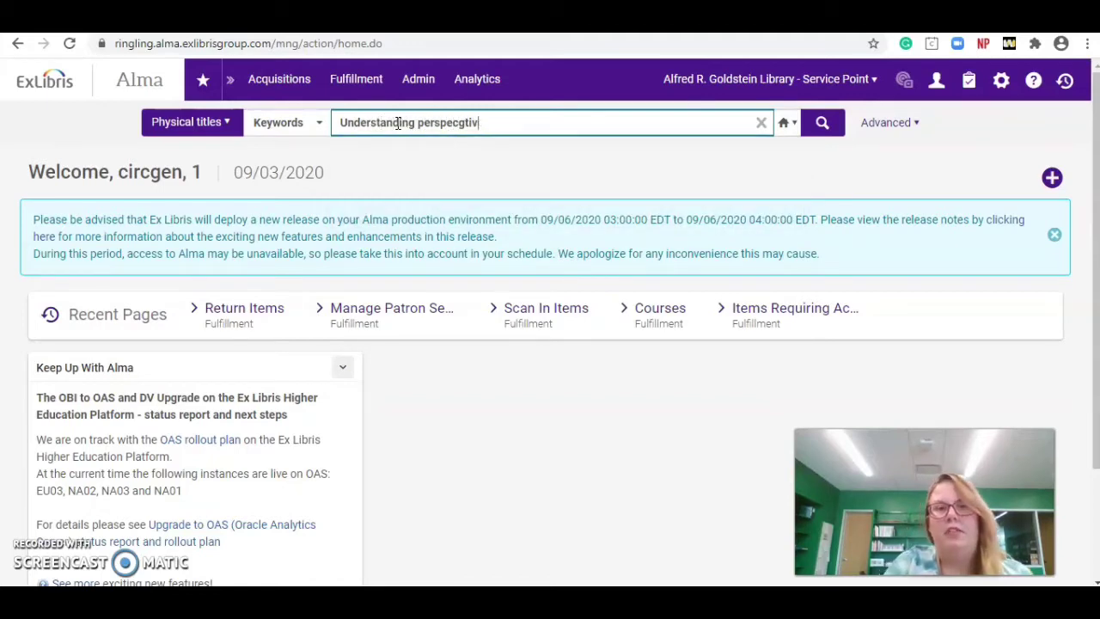
key(BackSpace)
key(BackSpace)
key(BackSpace)
key(BackSpace)
text(ti)
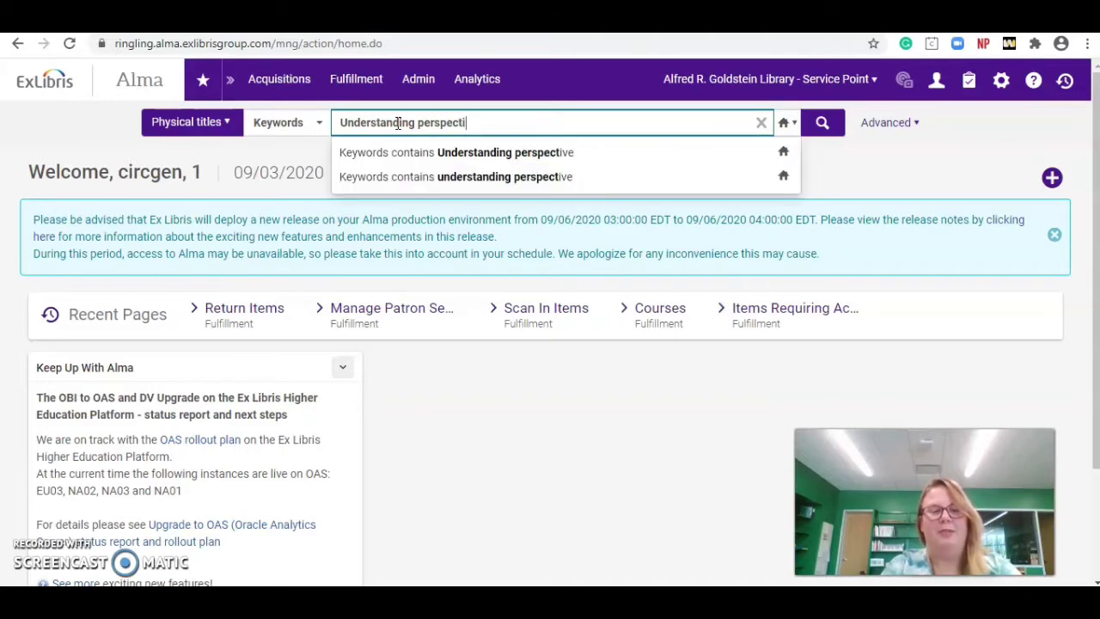
text(ve)
key(Return)
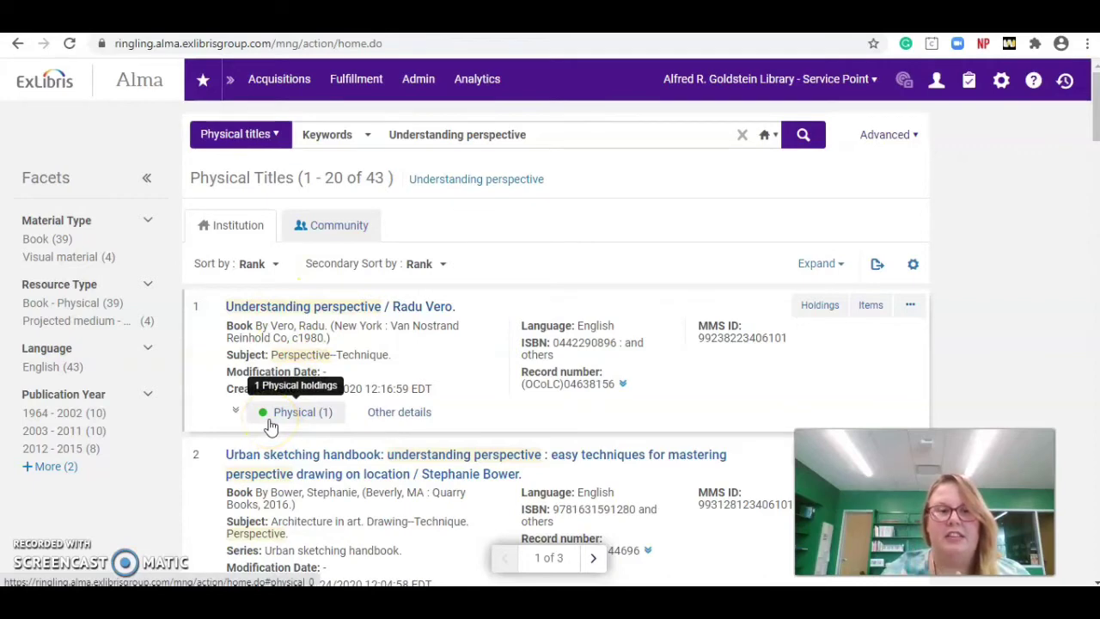
- Show the physical holdings of the first result, "Understanding perspective", and start a request for that title
click(277, 425)
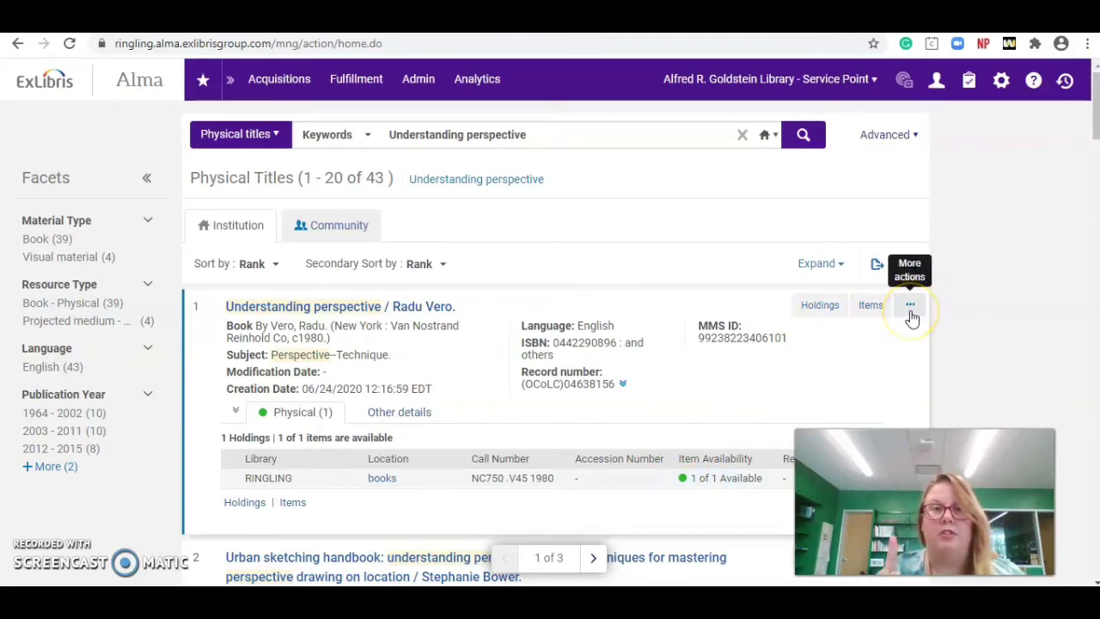
click(910, 315)
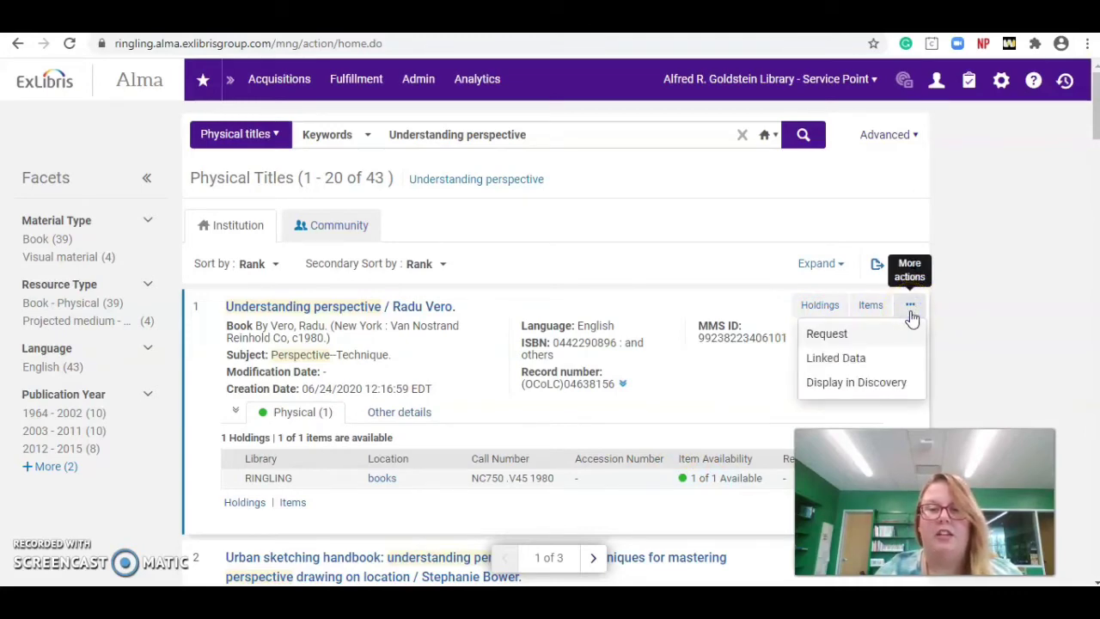
click(830, 337)
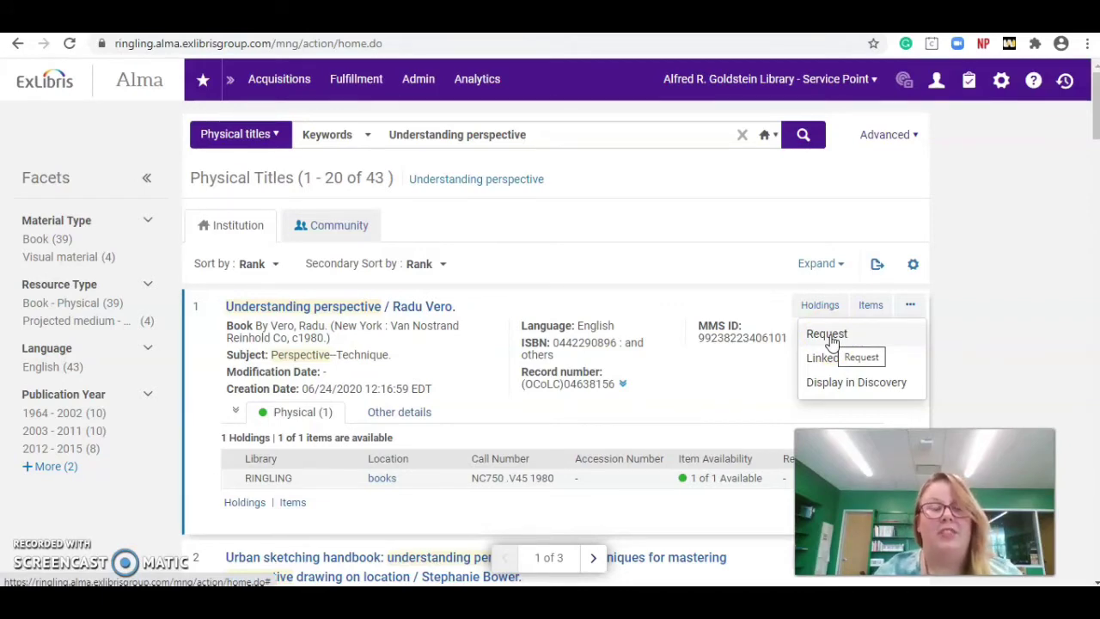
click(831, 339)
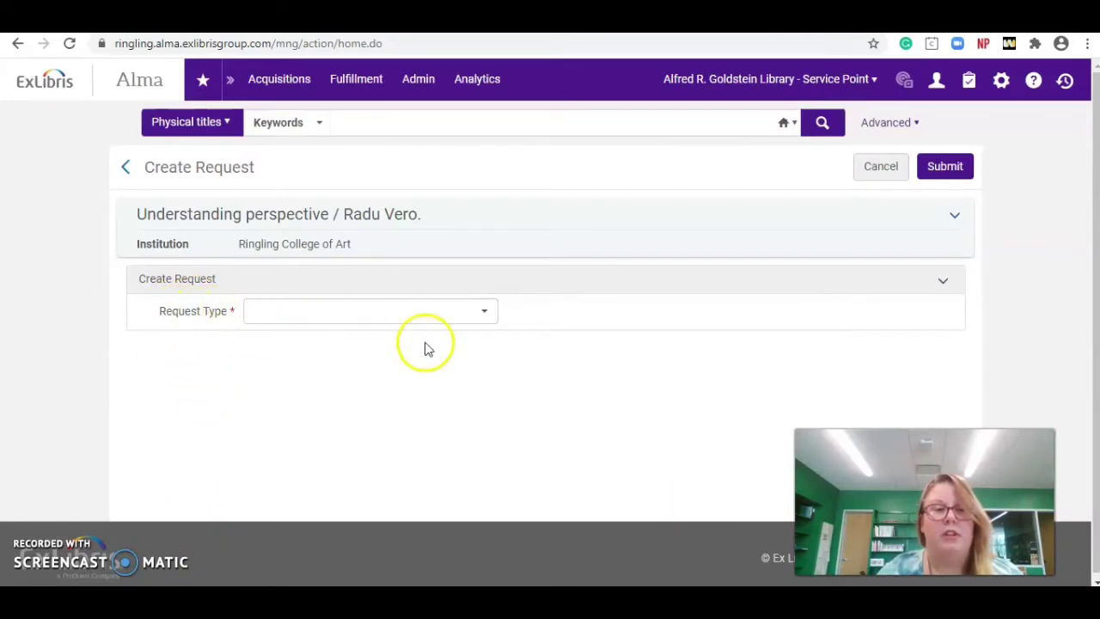
- Set the request type to Patron physical item request
click(486, 316)
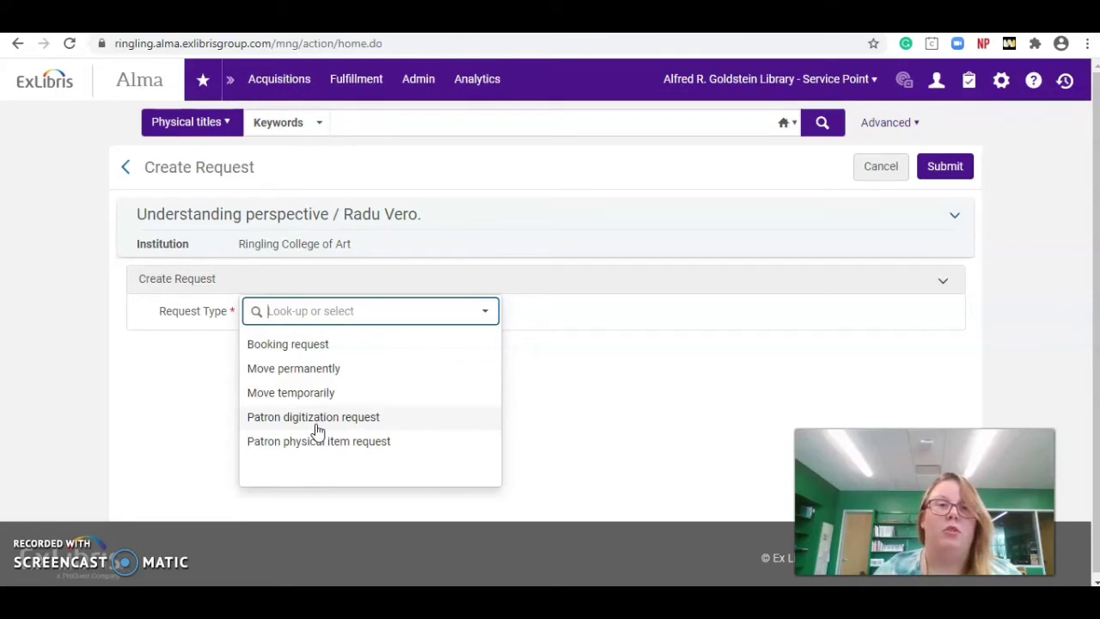
click(321, 442)
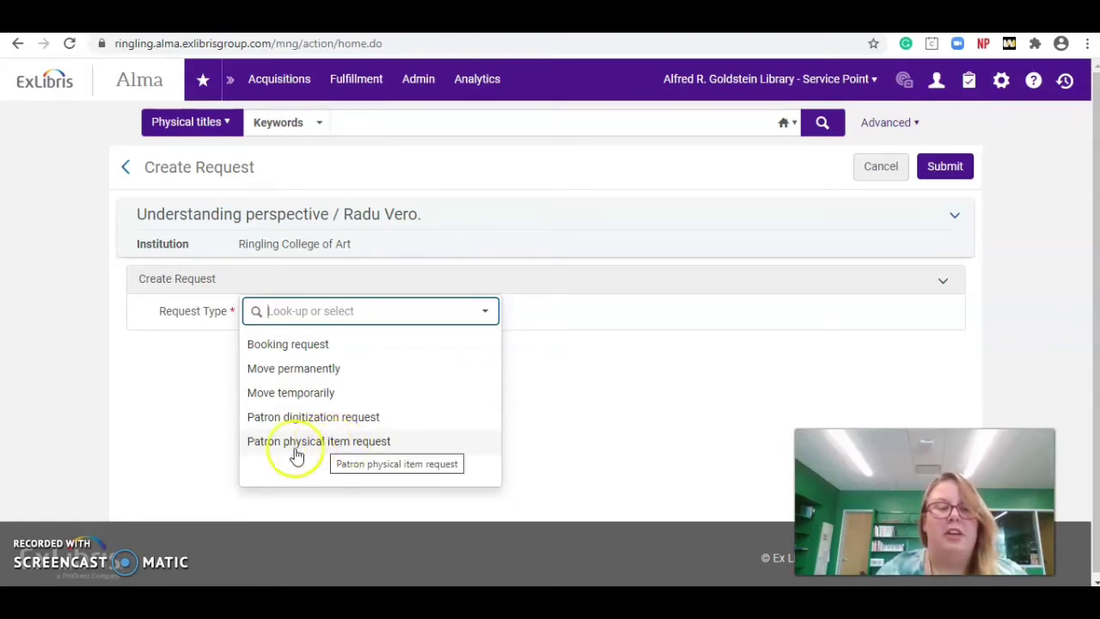
click(337, 448)
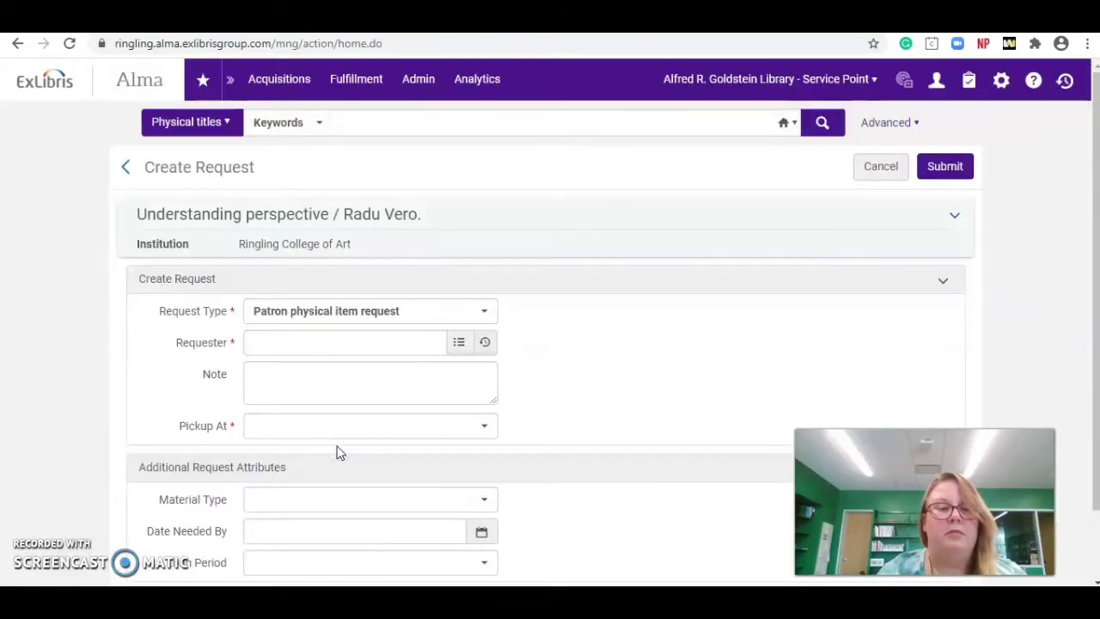
- Look up the patron by last name as the requester and set the pickup location to Alfred R. Goldstein Library
click(288, 342)
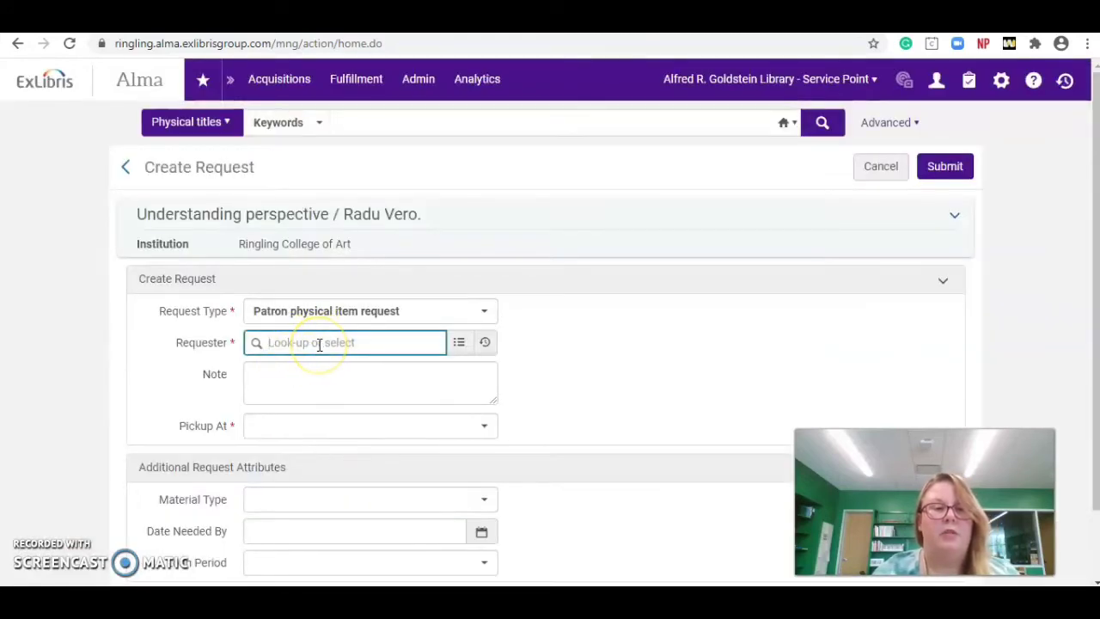
text(roush)
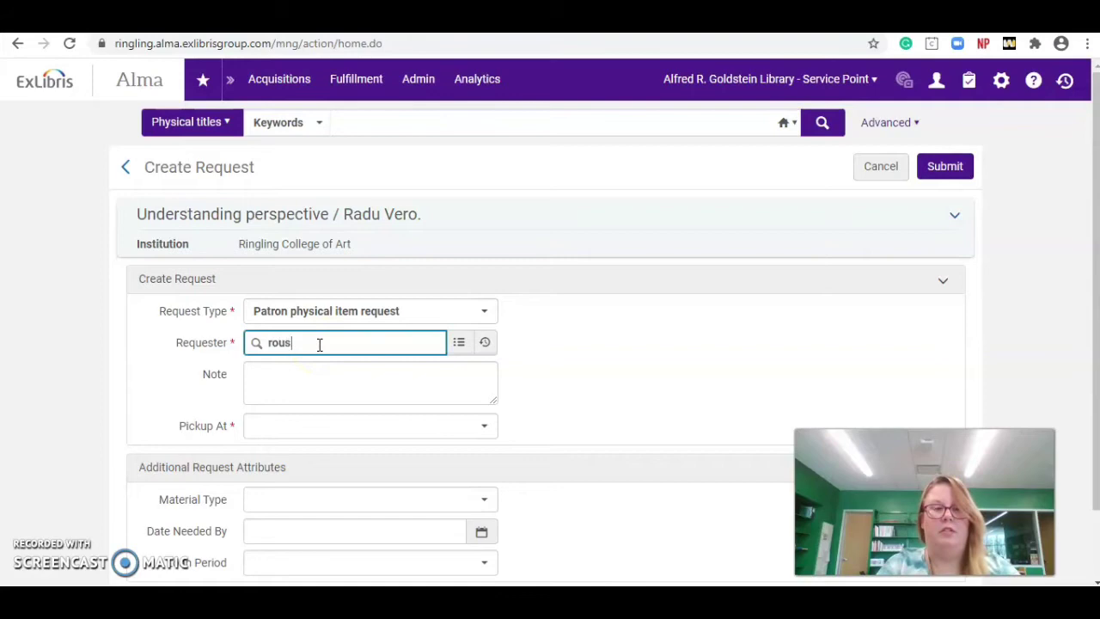
click(302, 379)
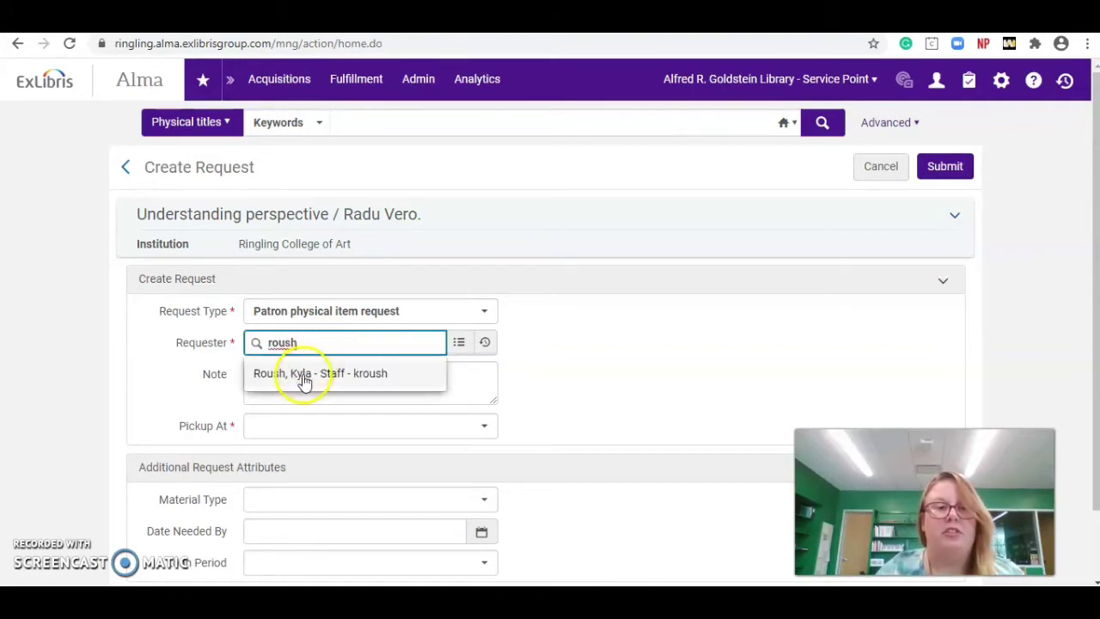
click(301, 379)
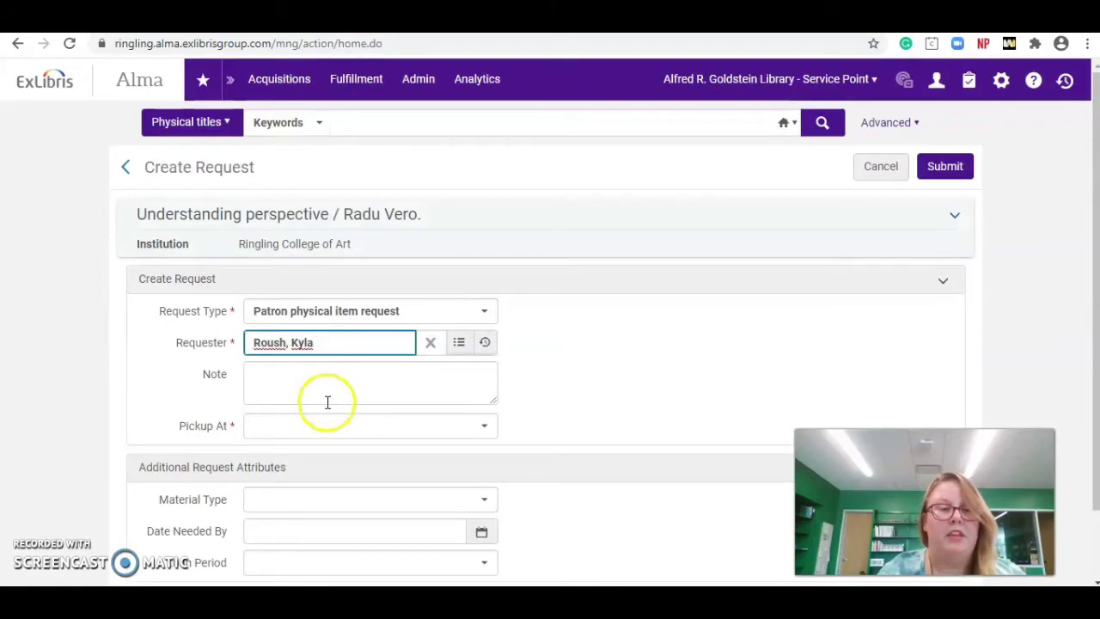
click(270, 425)
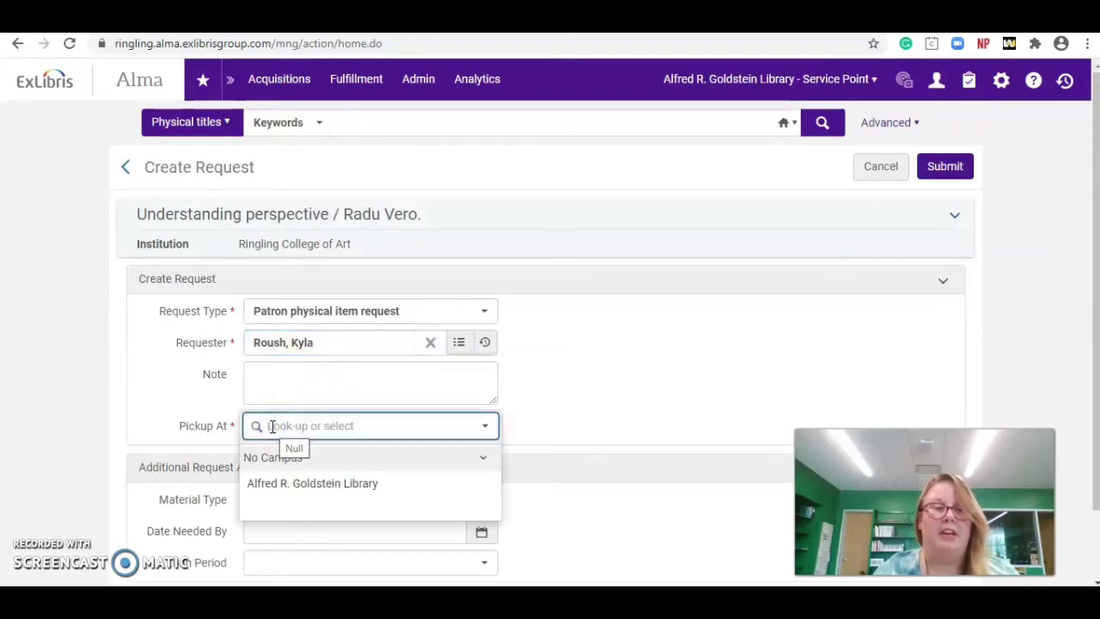
click(291, 490)
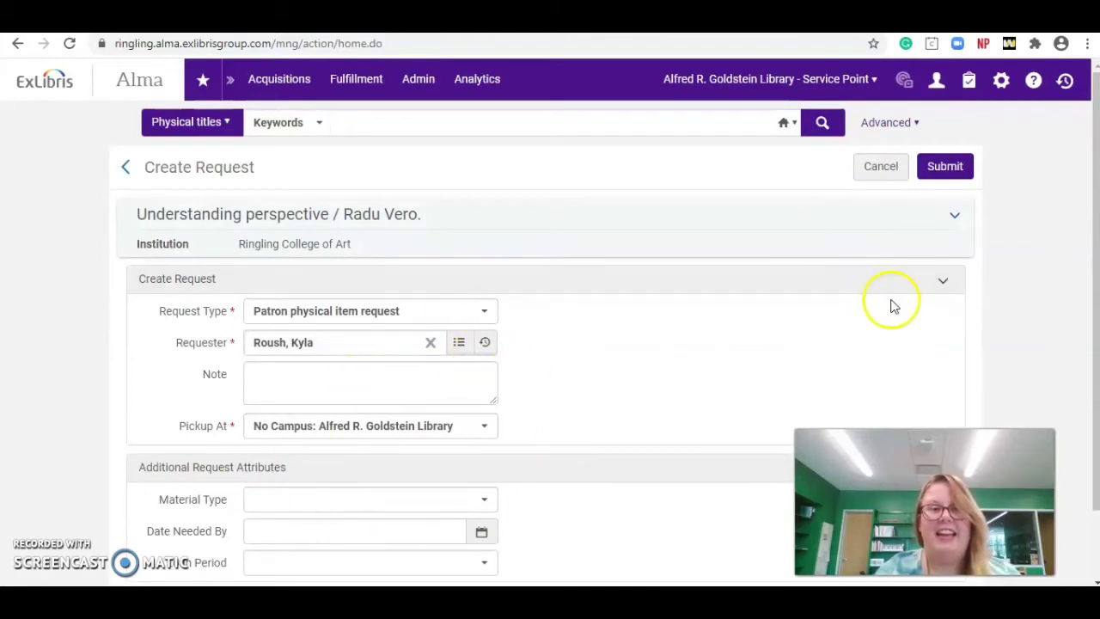
- Submit the item request and dismiss the confirmation notice
click(945, 167)
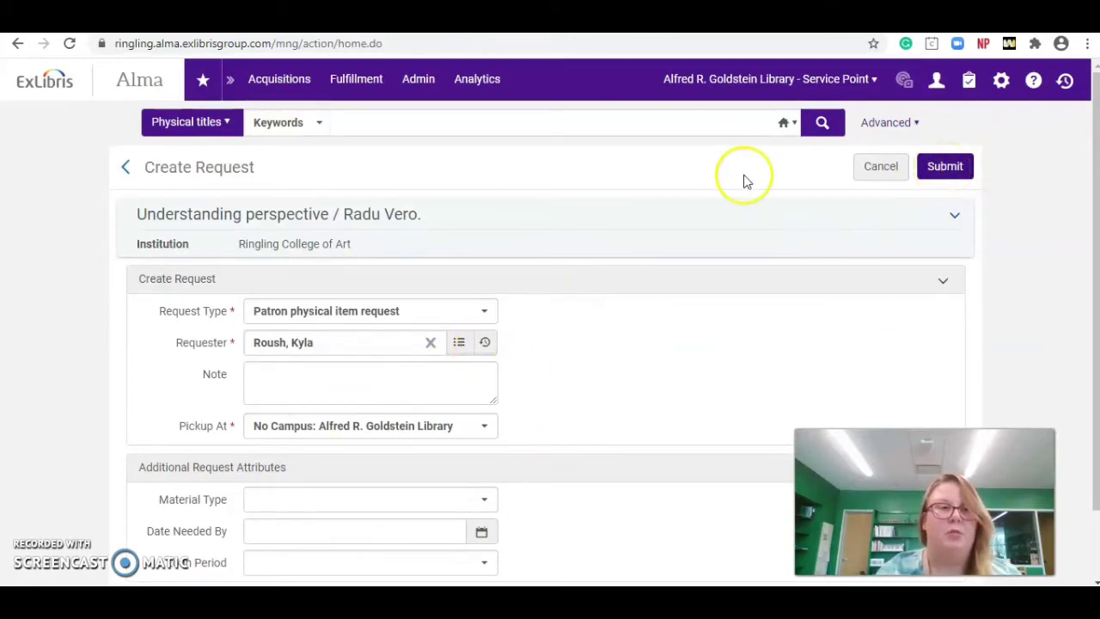
click(961, 171)
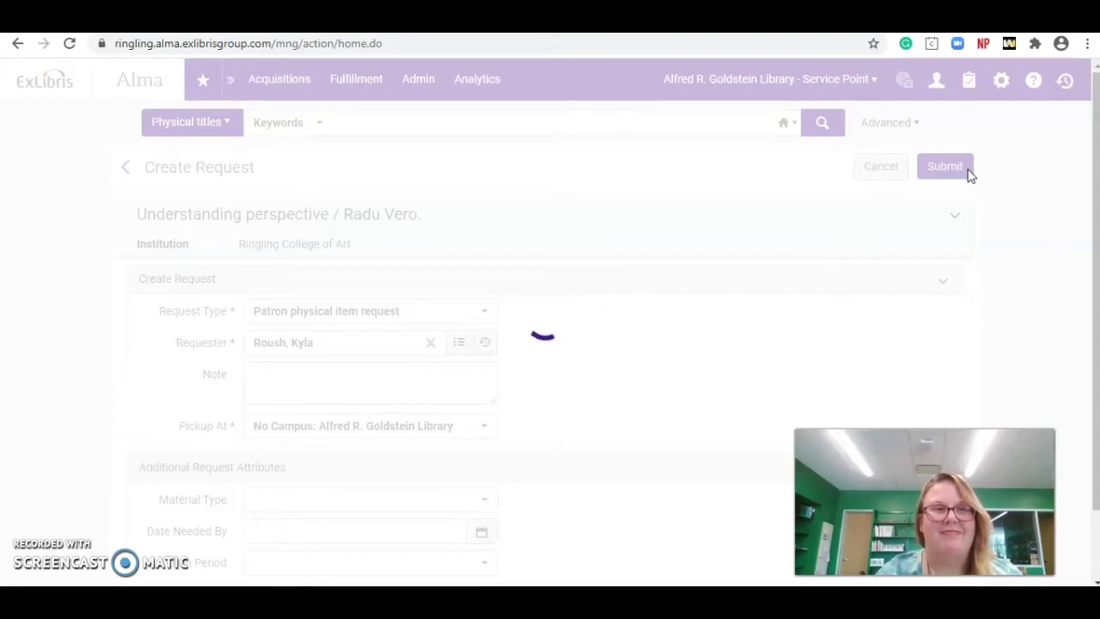
click(518, 146)
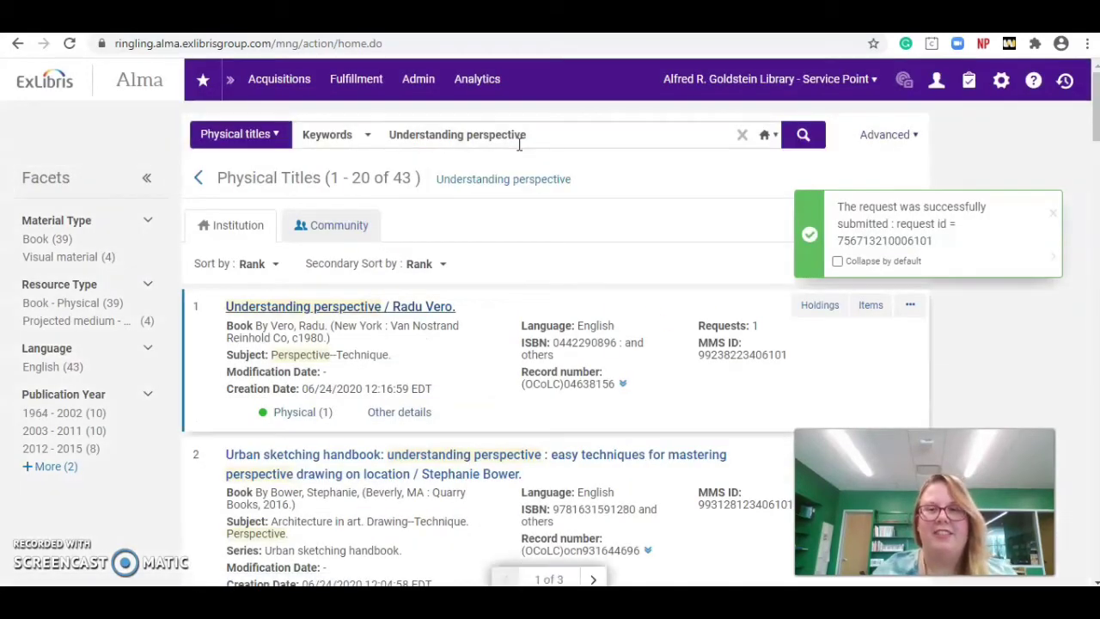
click(935, 108)
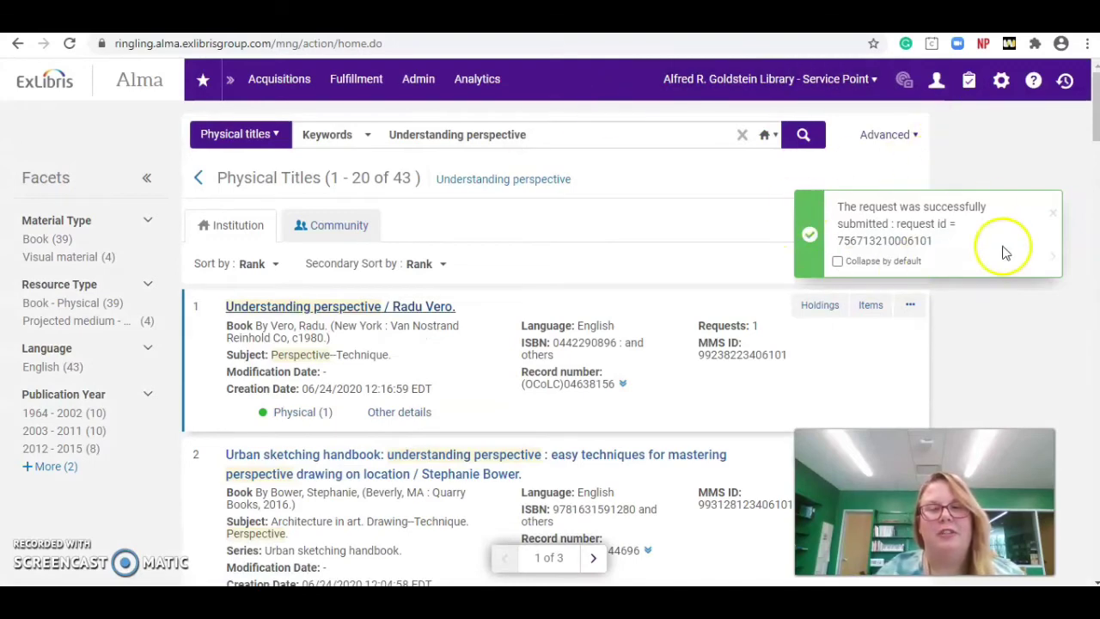
click(1052, 214)
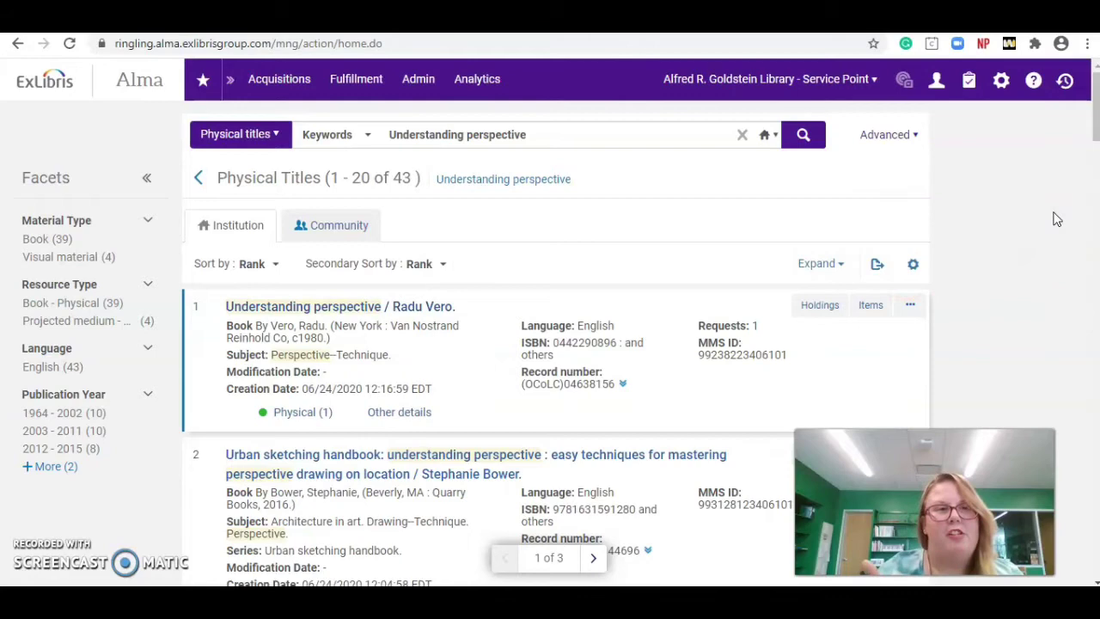
- Return to the home page and open Manage Patron Services
click(235, 266)
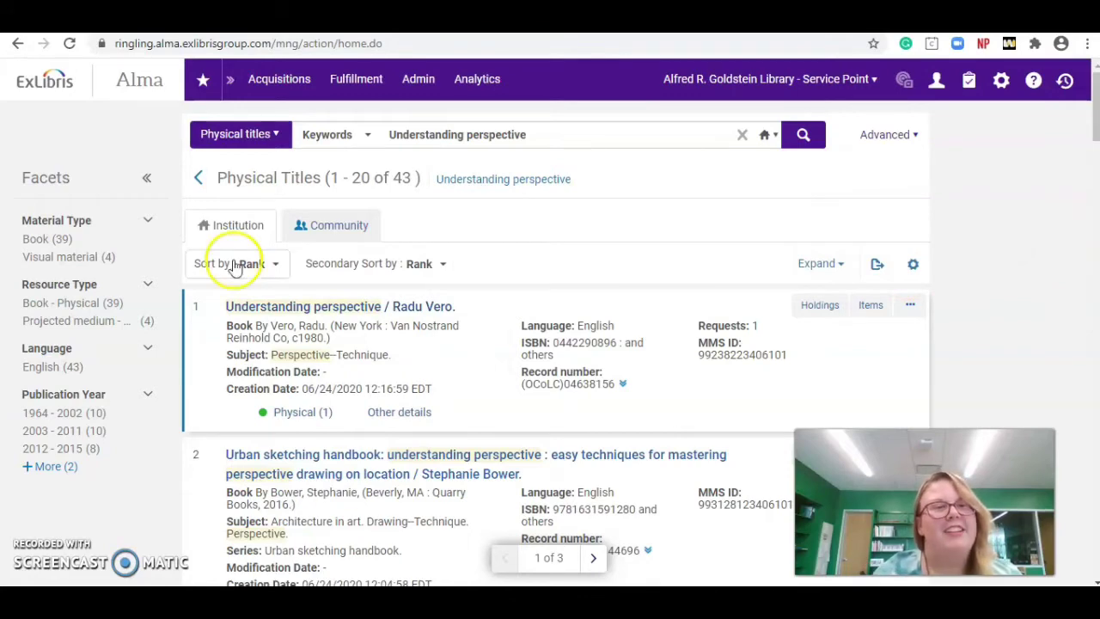
click(49, 96)
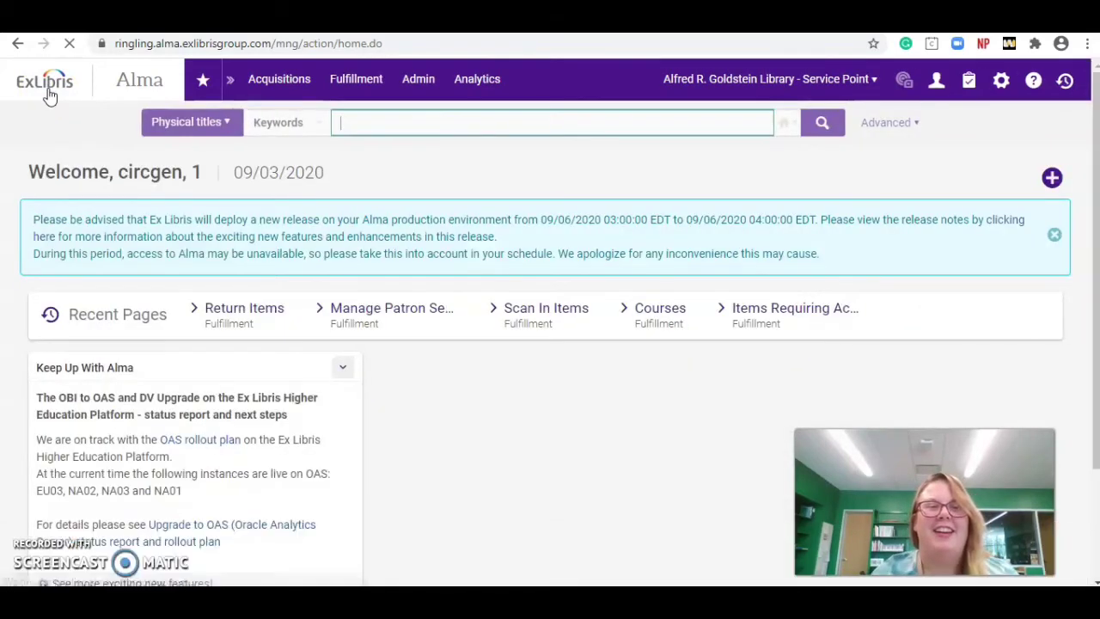
click(524, 327)
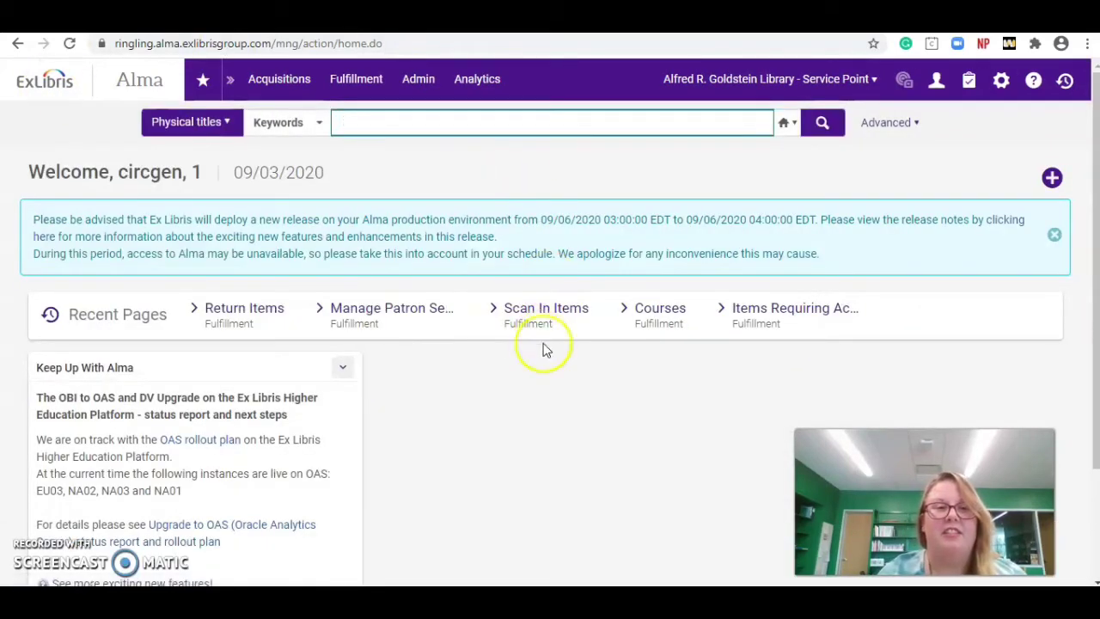
click(354, 86)
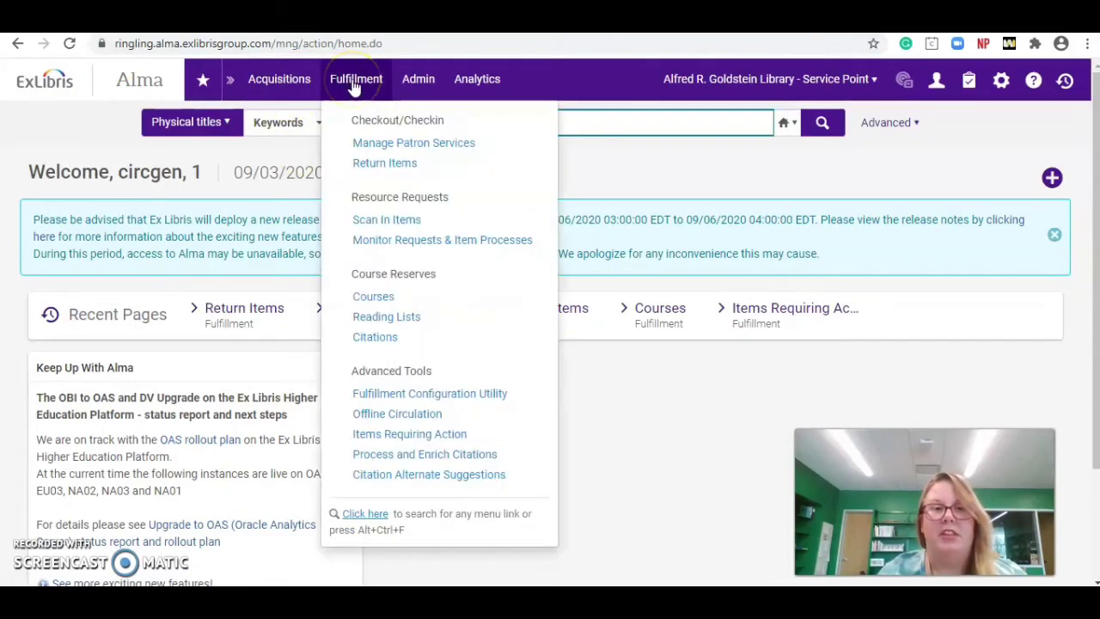
click(448, 152)
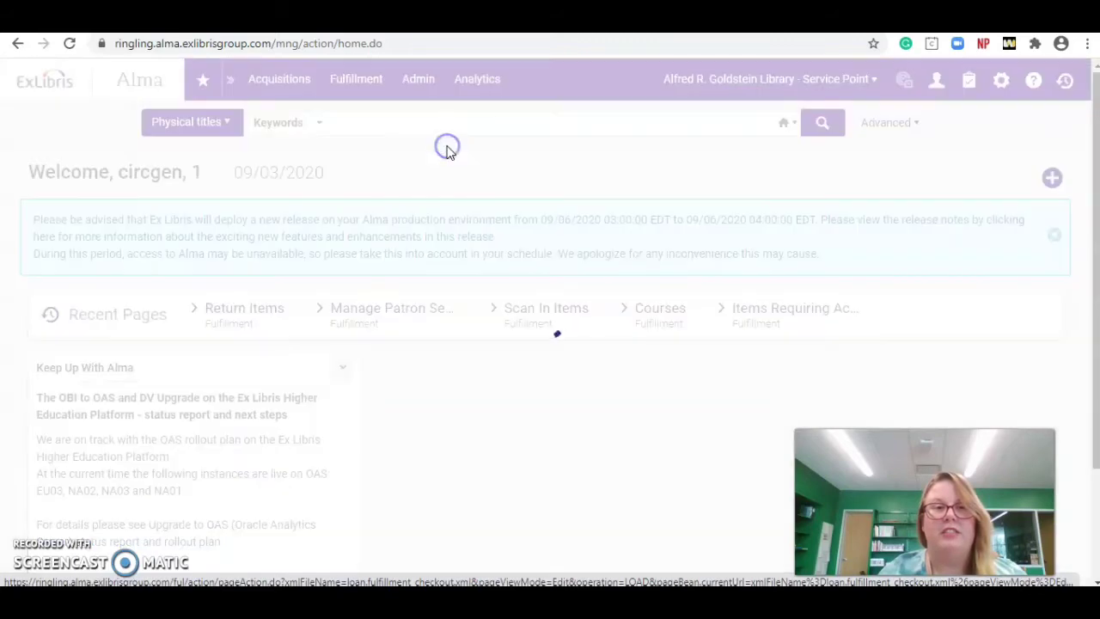
- Look up the requesting patron by last name and open their Patron Services page
click(567, 171)
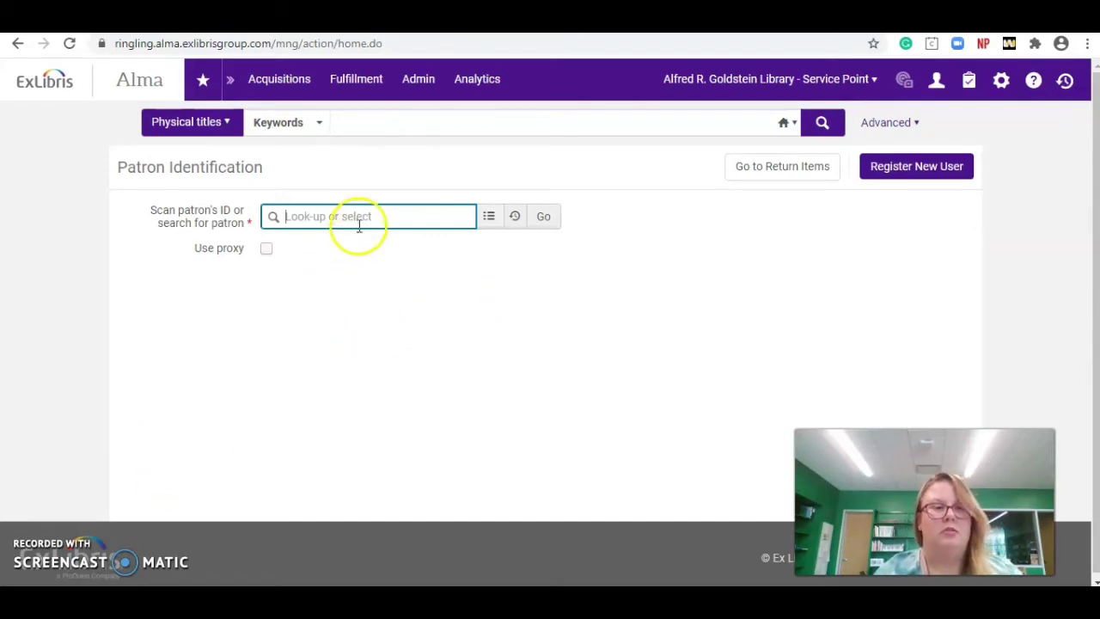
text(roush)
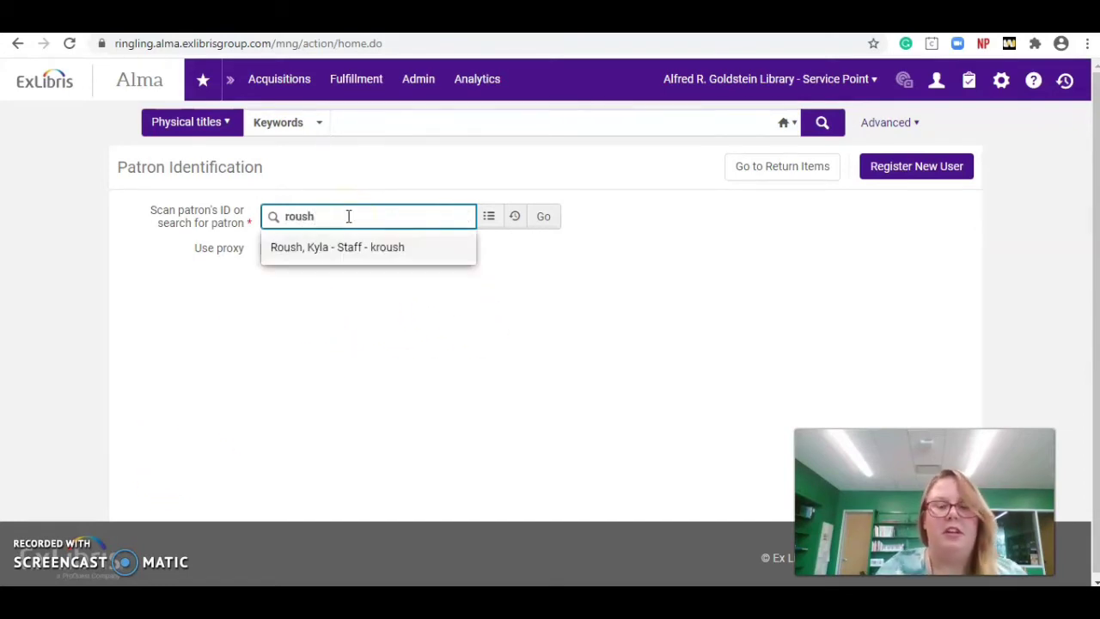
key(Down)
key(Return)
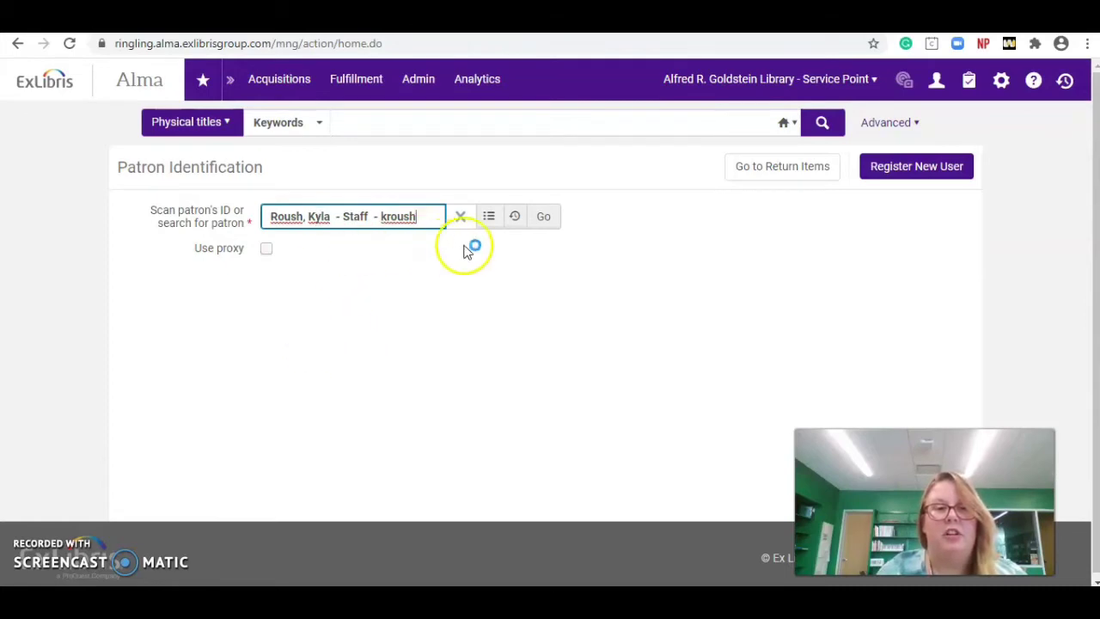
click(550, 218)
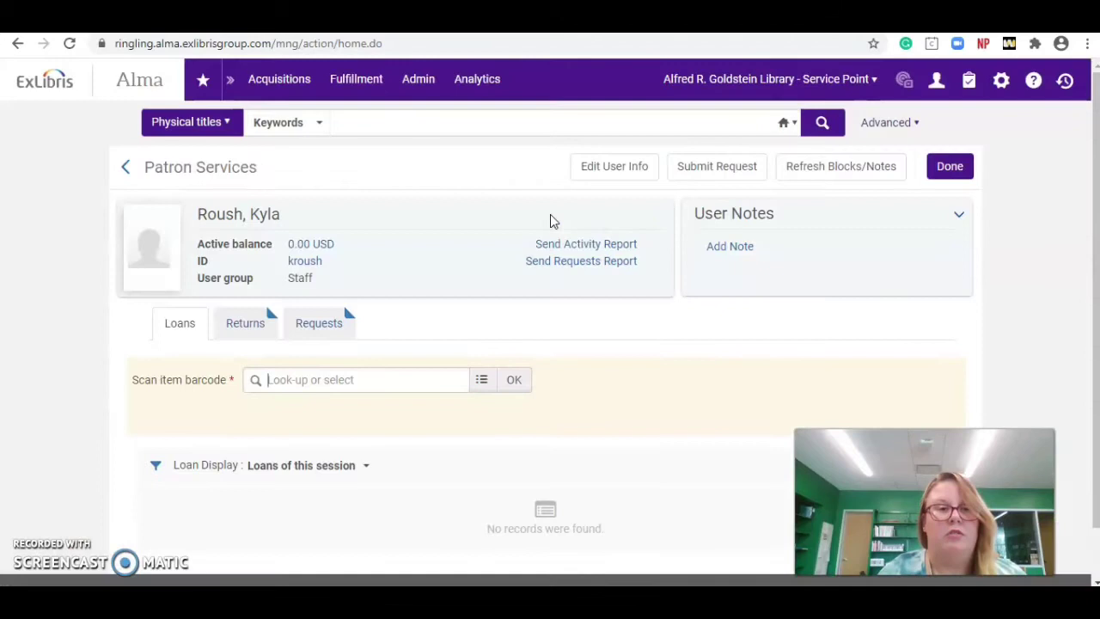
click(274, 404)
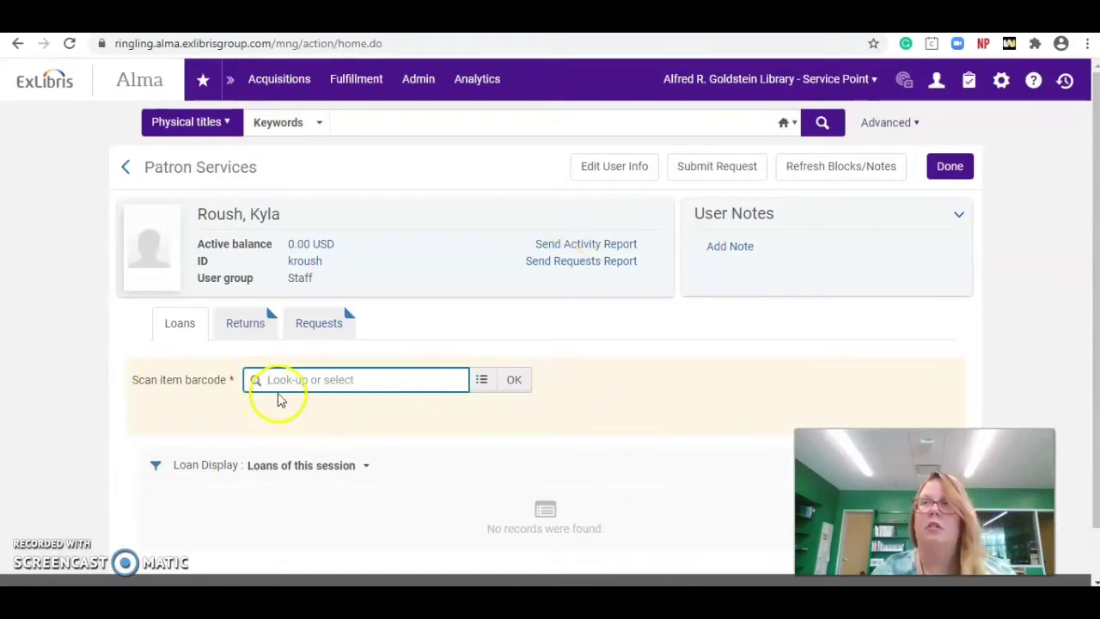
click(76, 404)
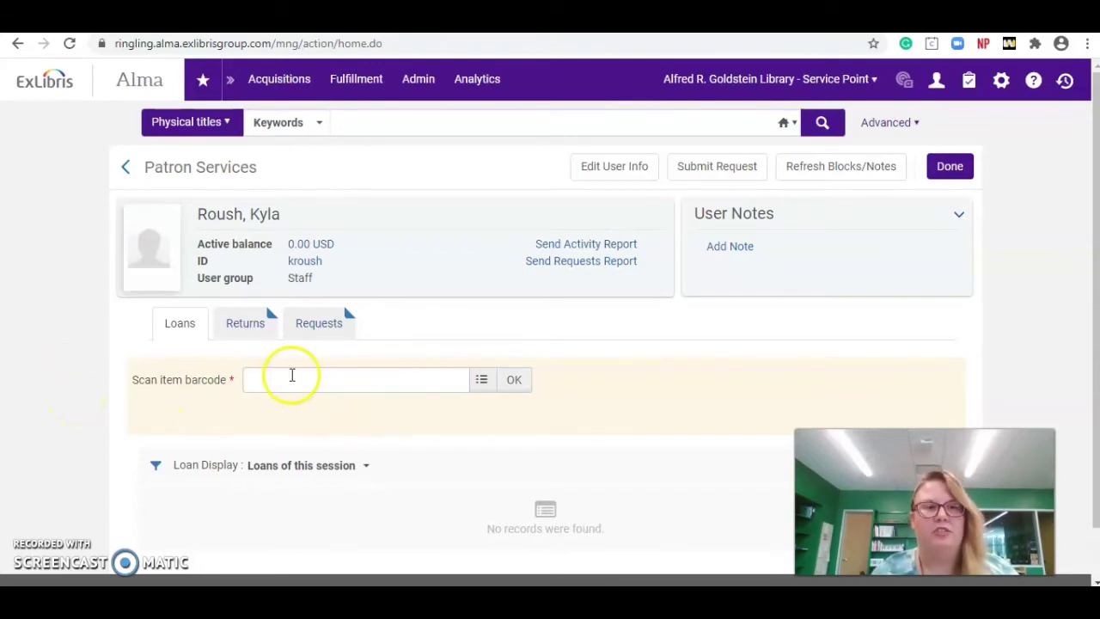
click(276, 379)
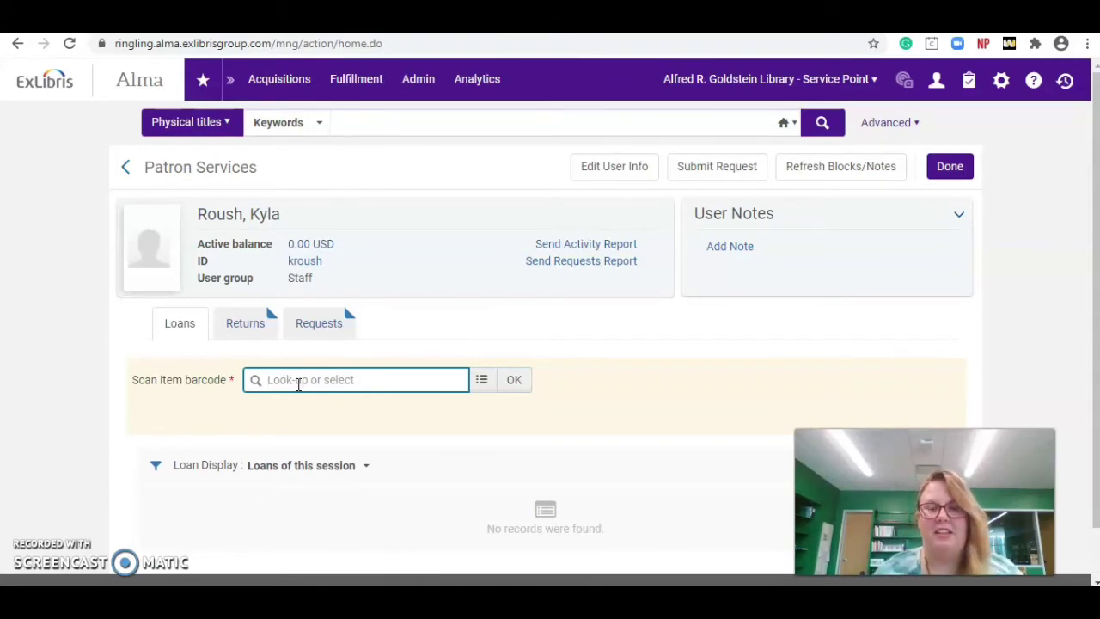
text(3)
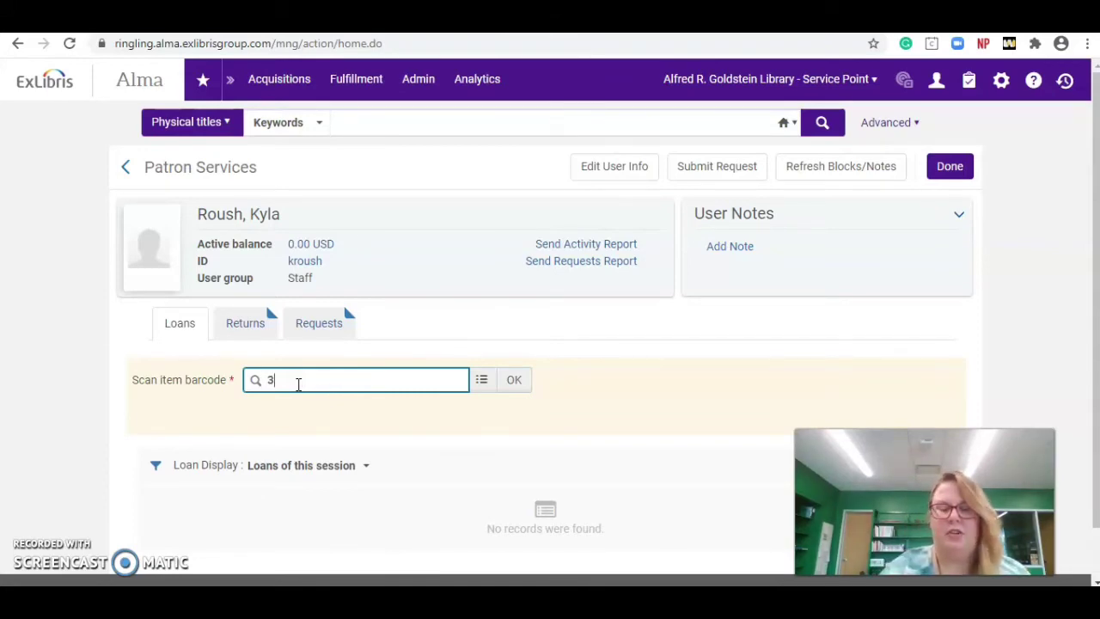
text(999)
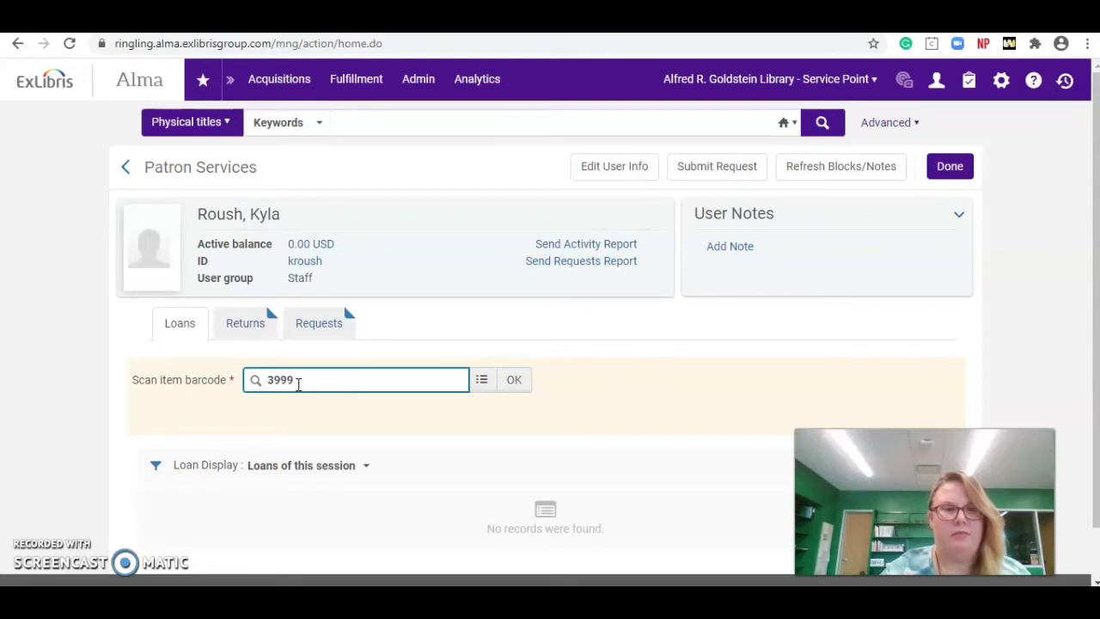
text(90018)
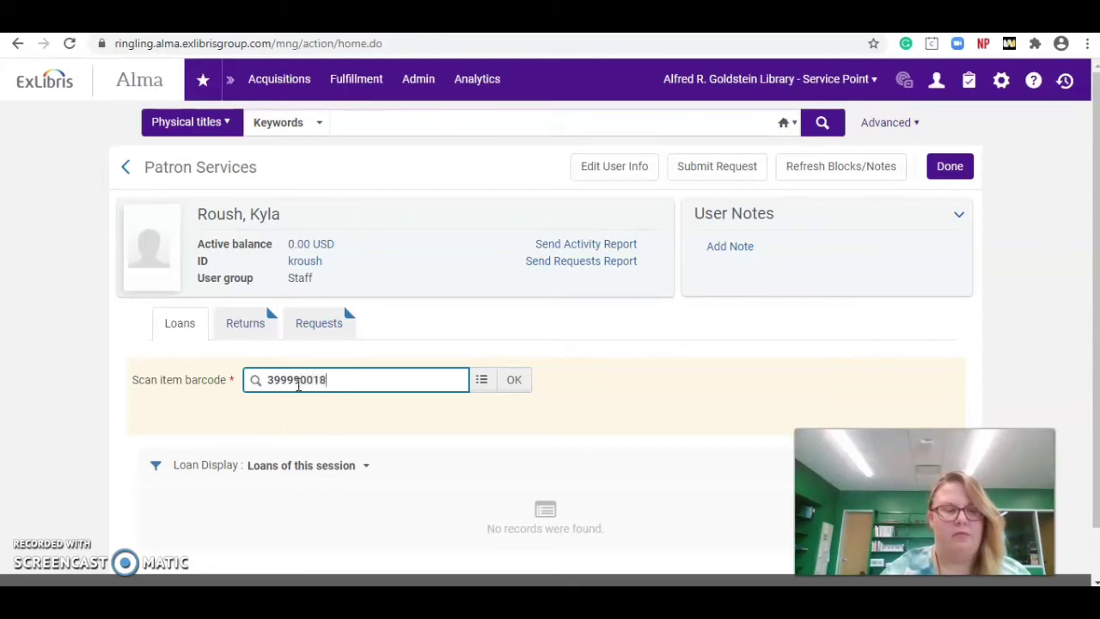
text(20858)
key(Return)
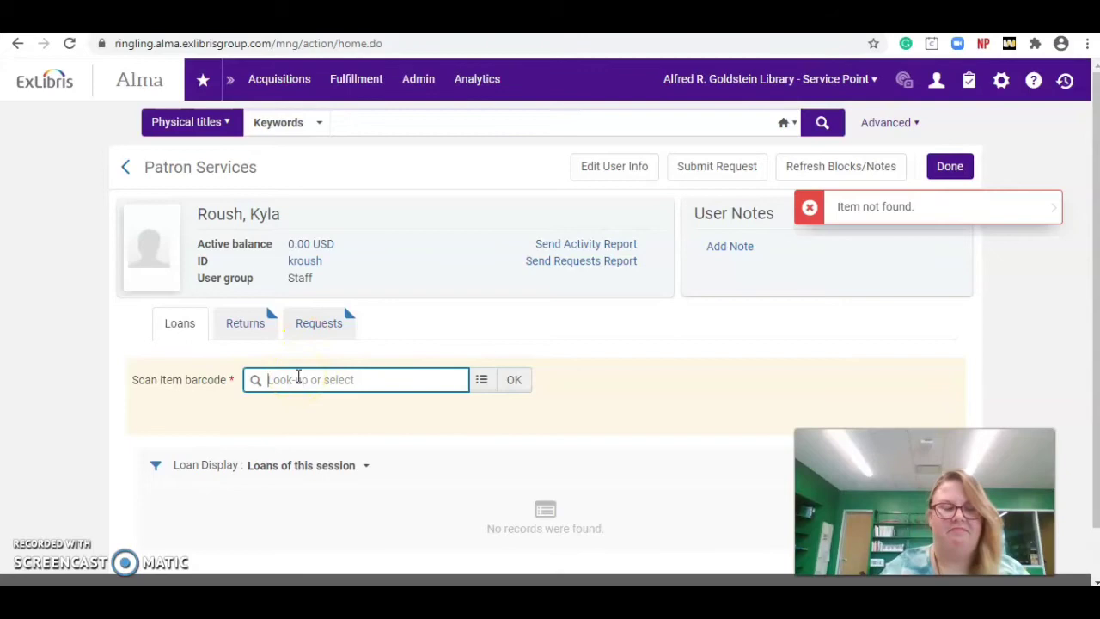
text(399990018)
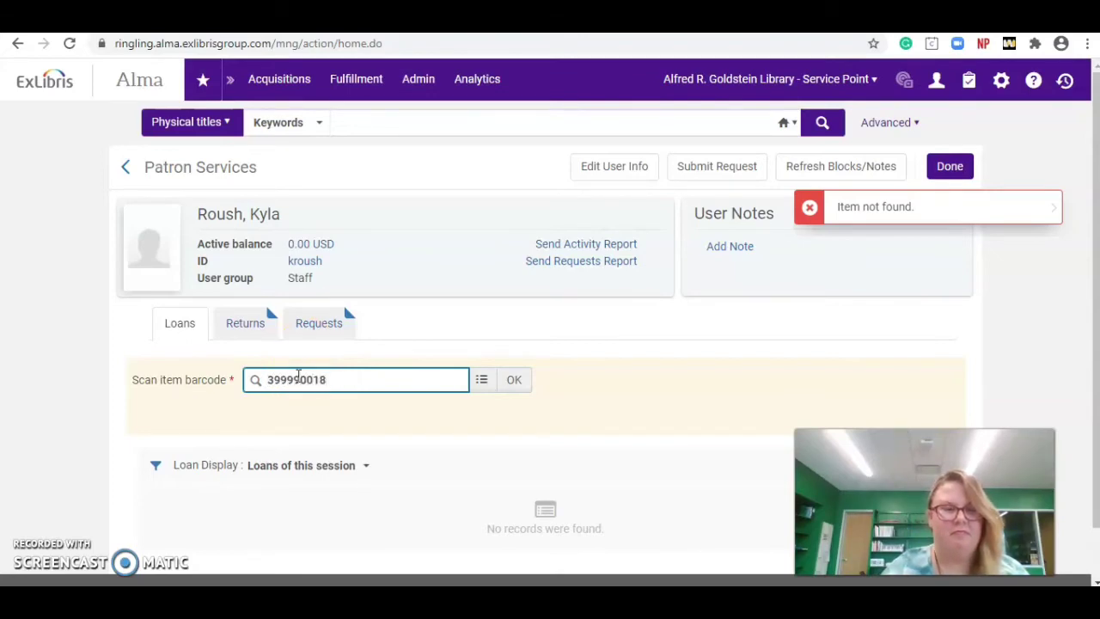
text(30858)
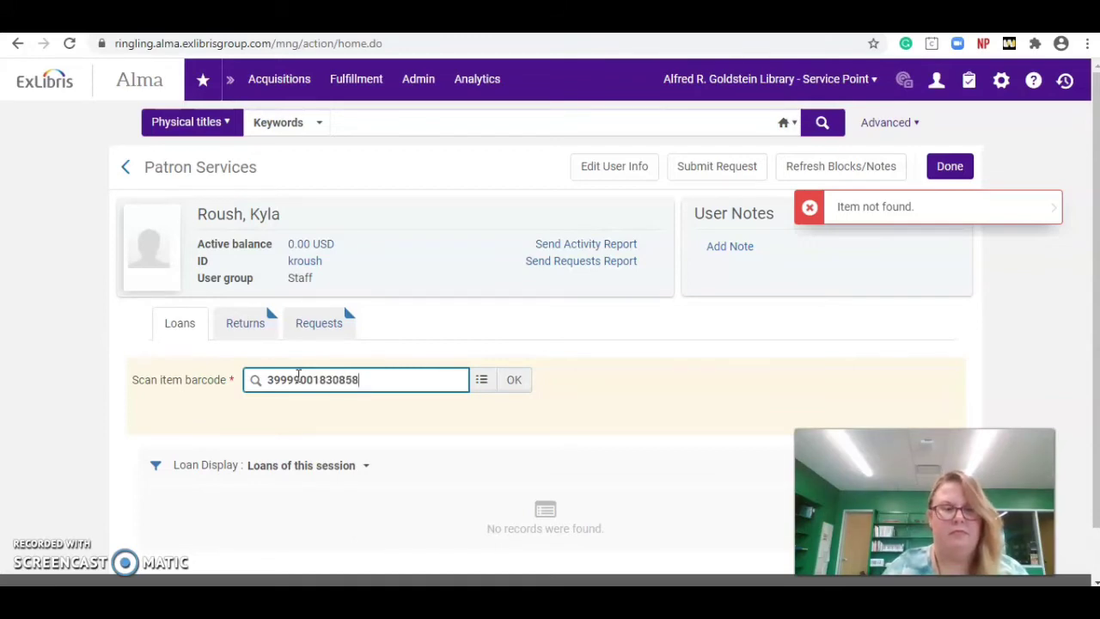
key(Return)
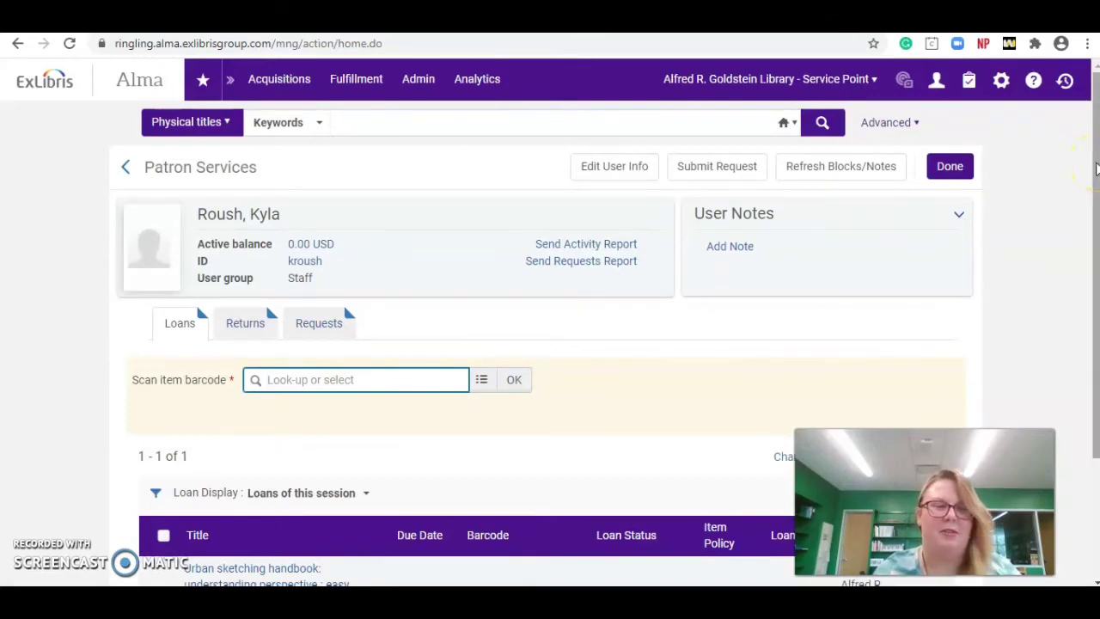
scroll(1096, 167, down, 1)
scroll(1096, 172, down, 1)
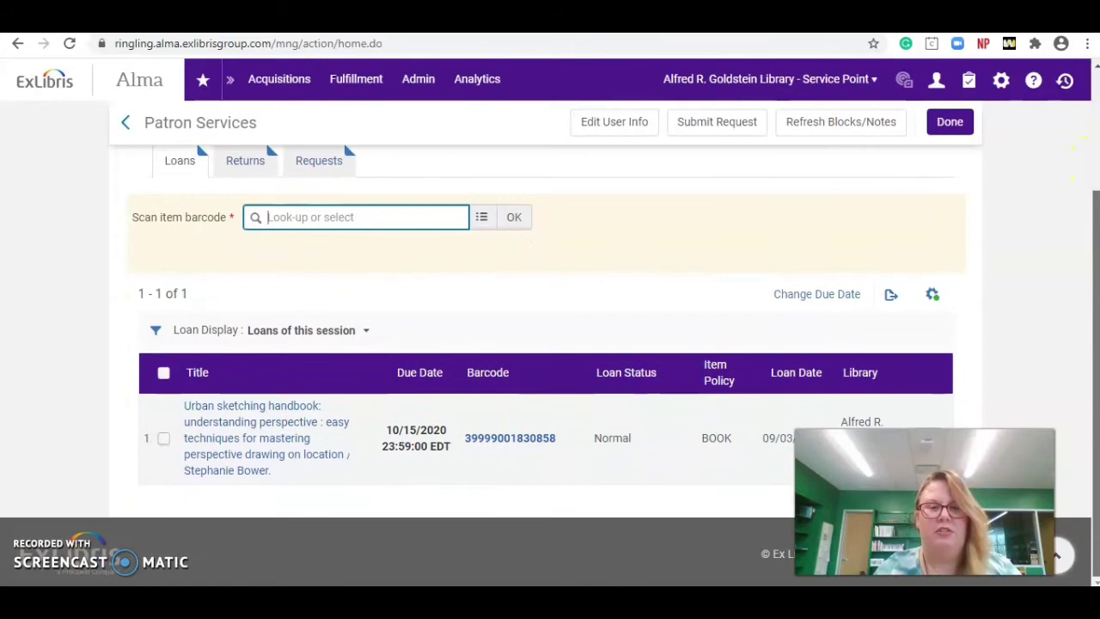
click(224, 550)
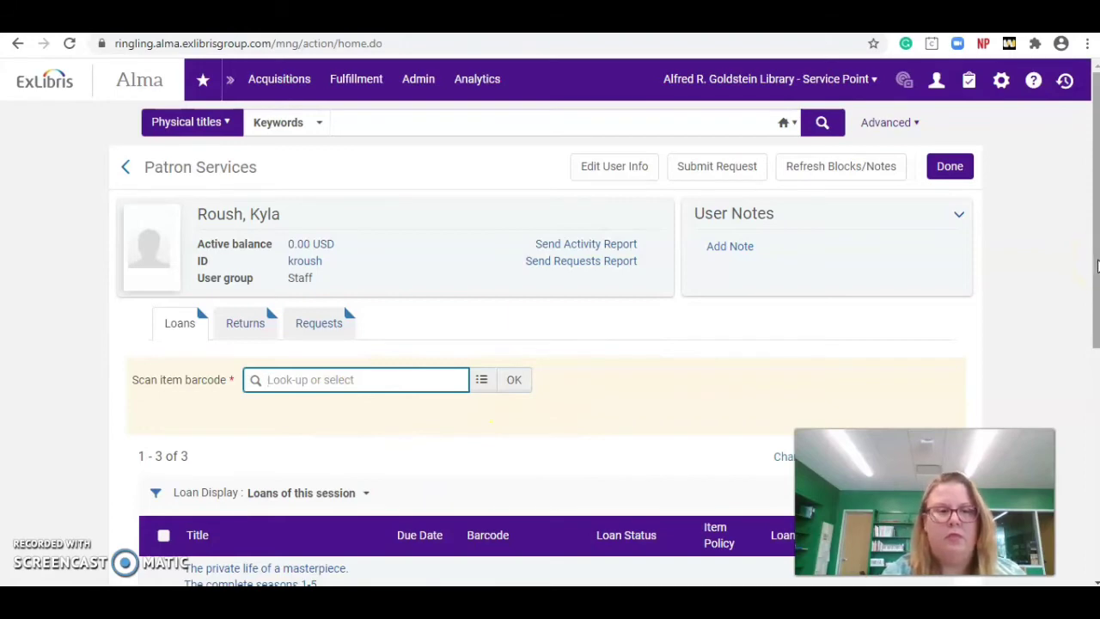
- Review the loans of this session and switch the loan display to All loans
scroll(1097, 267, down, 1)
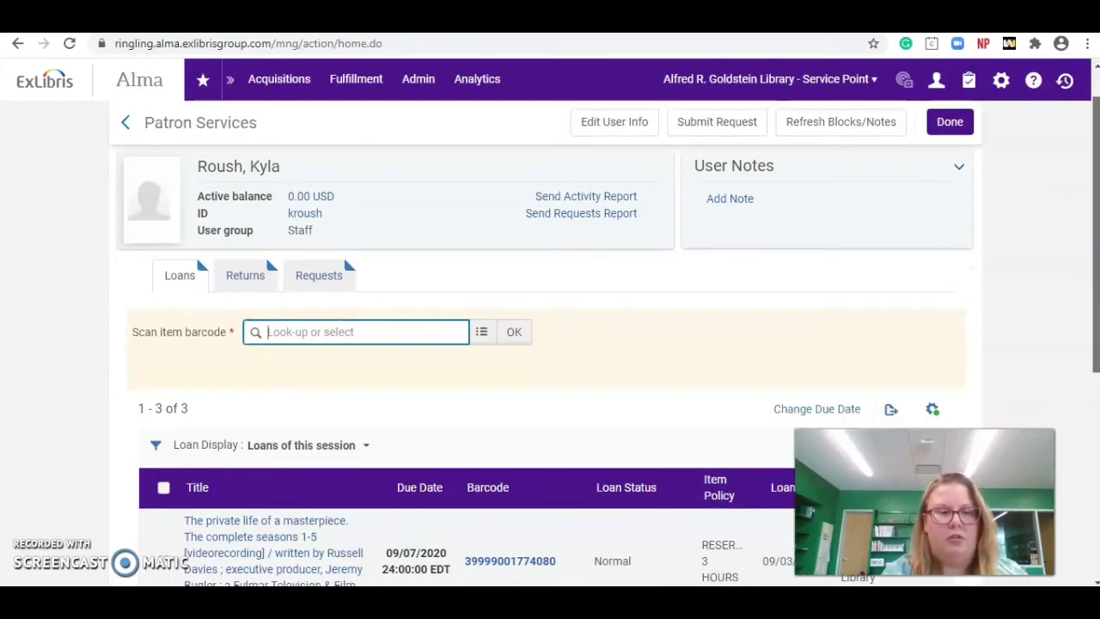
scroll(1097, 266, down, 2)
scroll(1096, 267, down, 3)
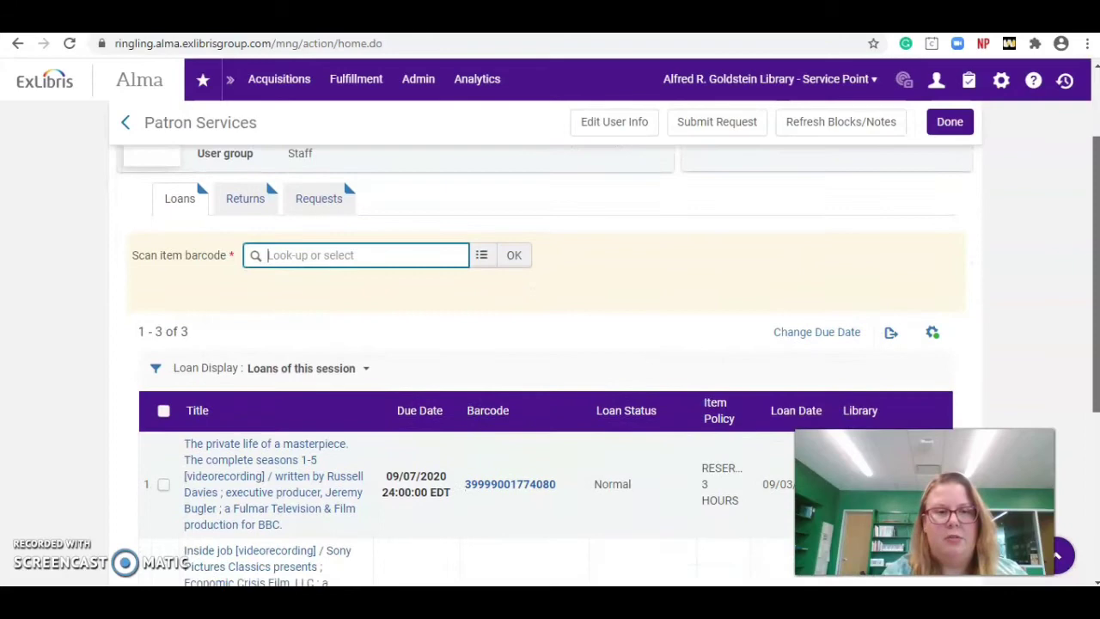
scroll(550, 344, down, 3)
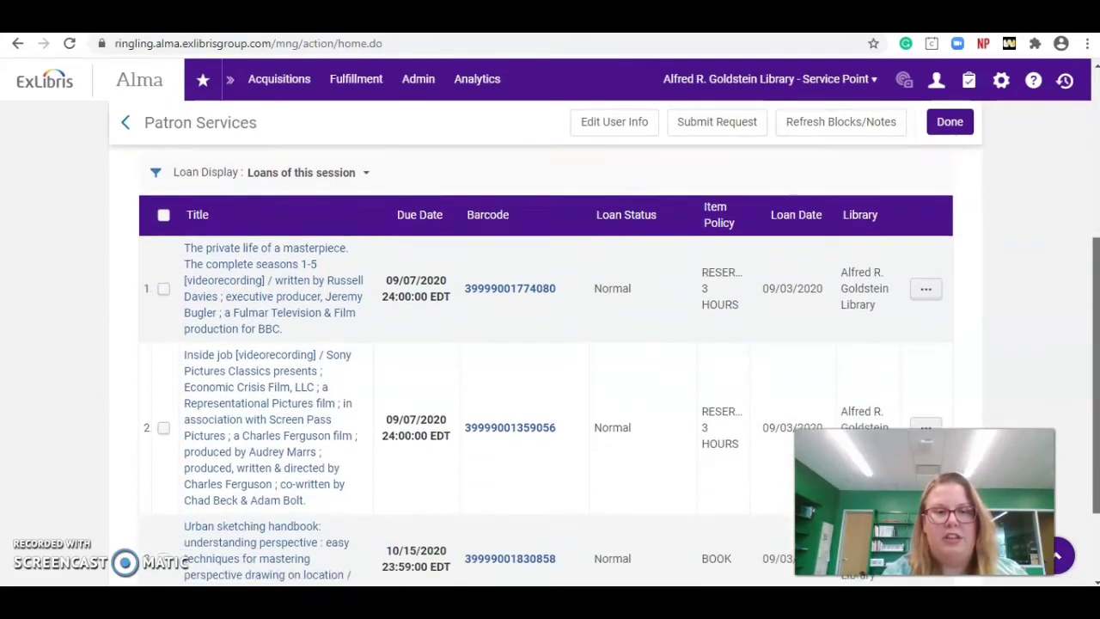
scroll(550, 343, up, 2)
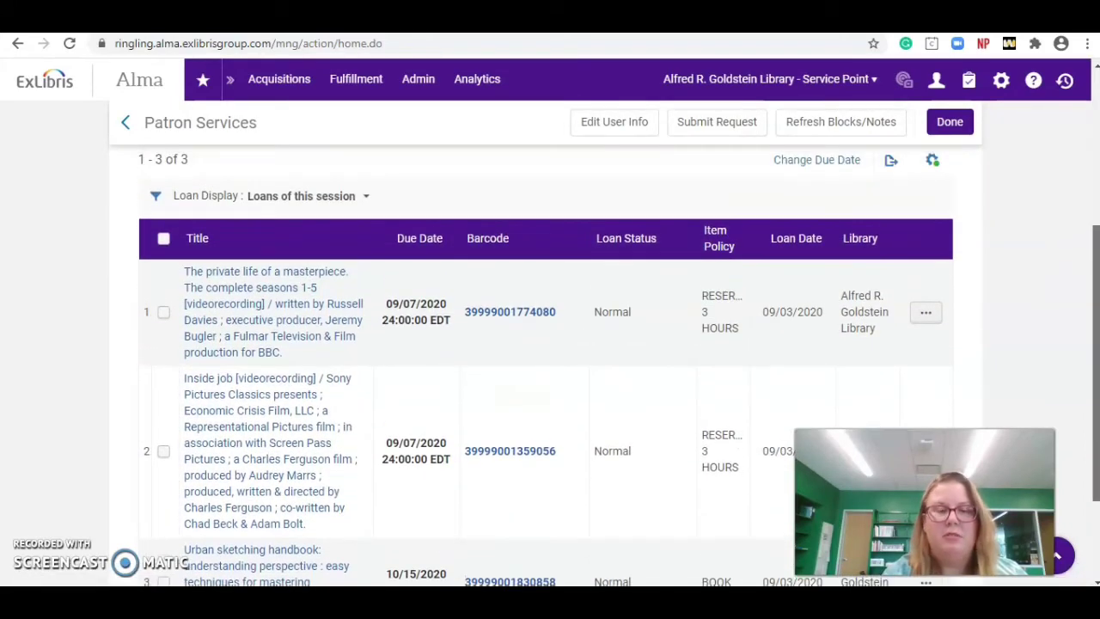
scroll(550, 370, up, 2)
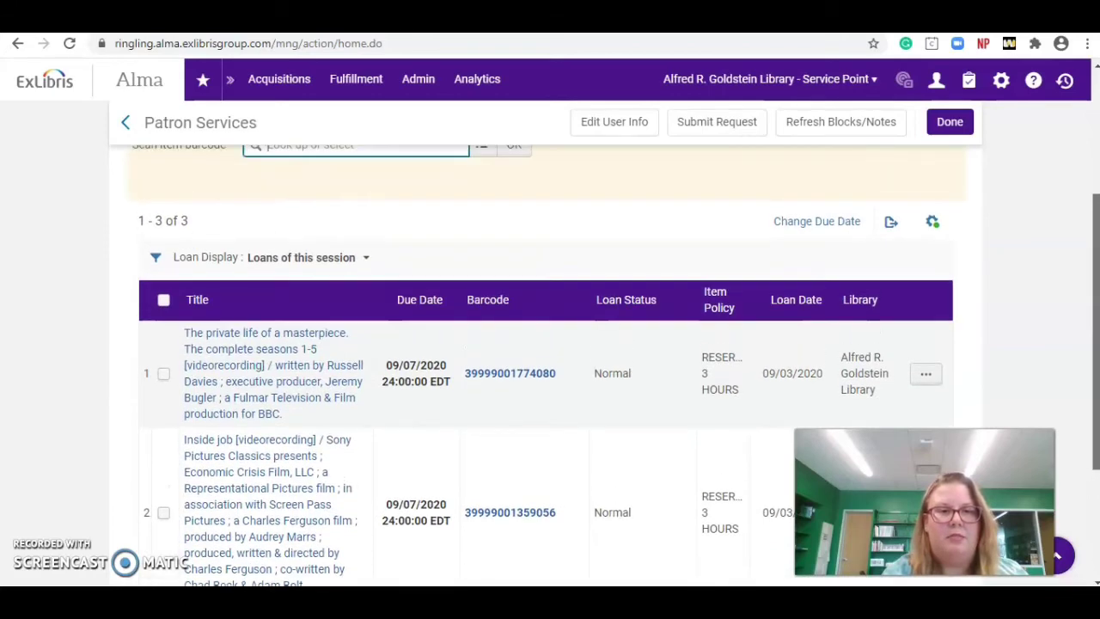
click(367, 257)
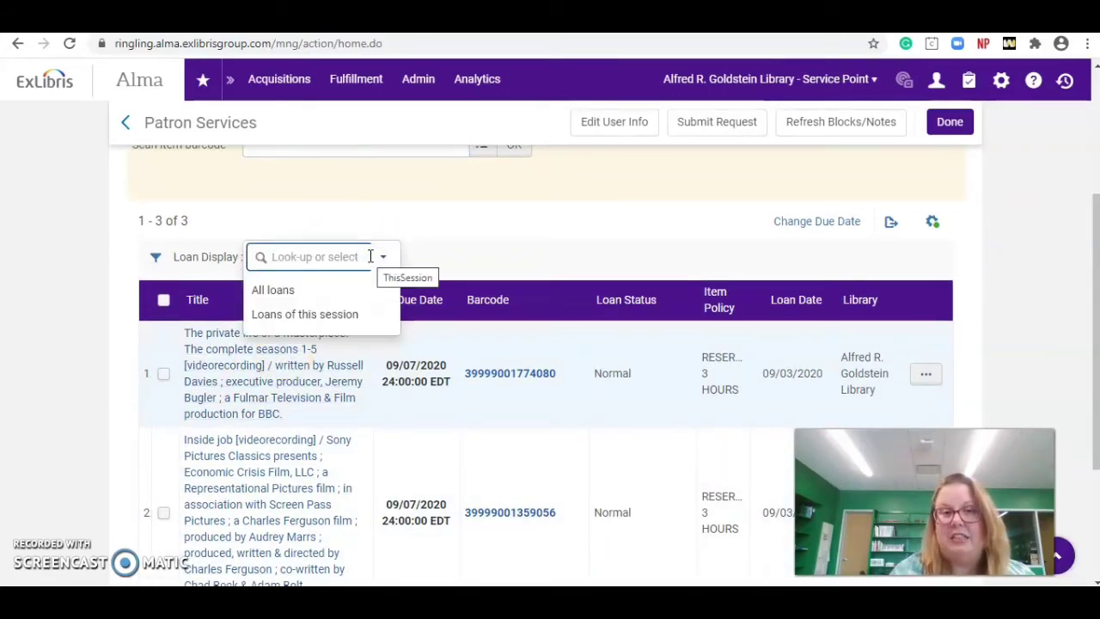
click(286, 292)
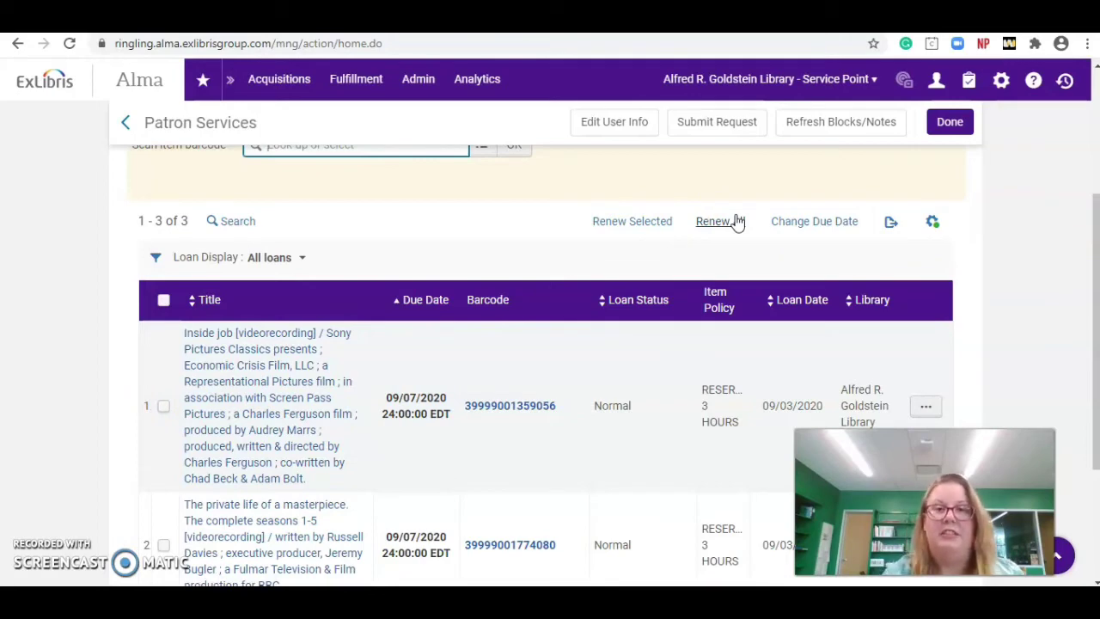
click(784, 225)
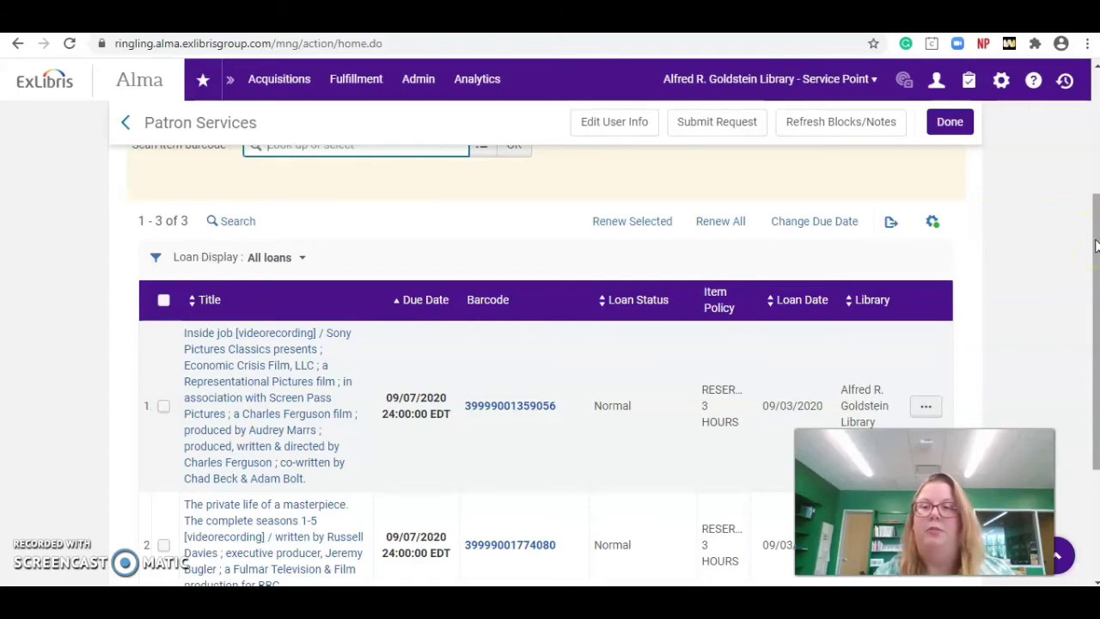
- Open the patron's requests and review the details of the listed physical item request
scroll(1091, 240, up, 3)
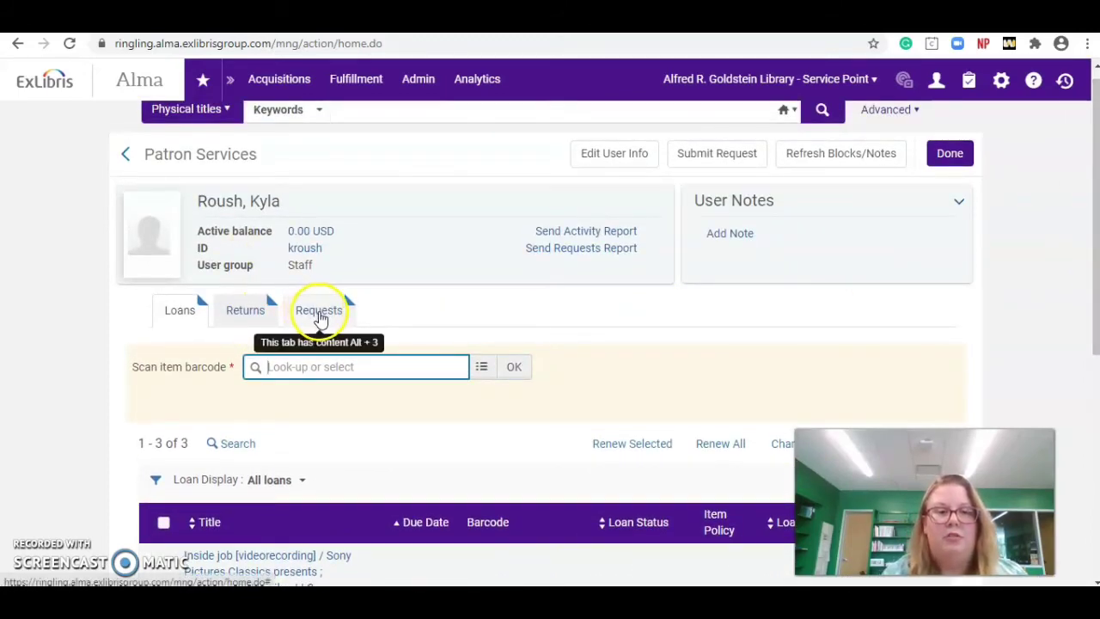
click(318, 313)
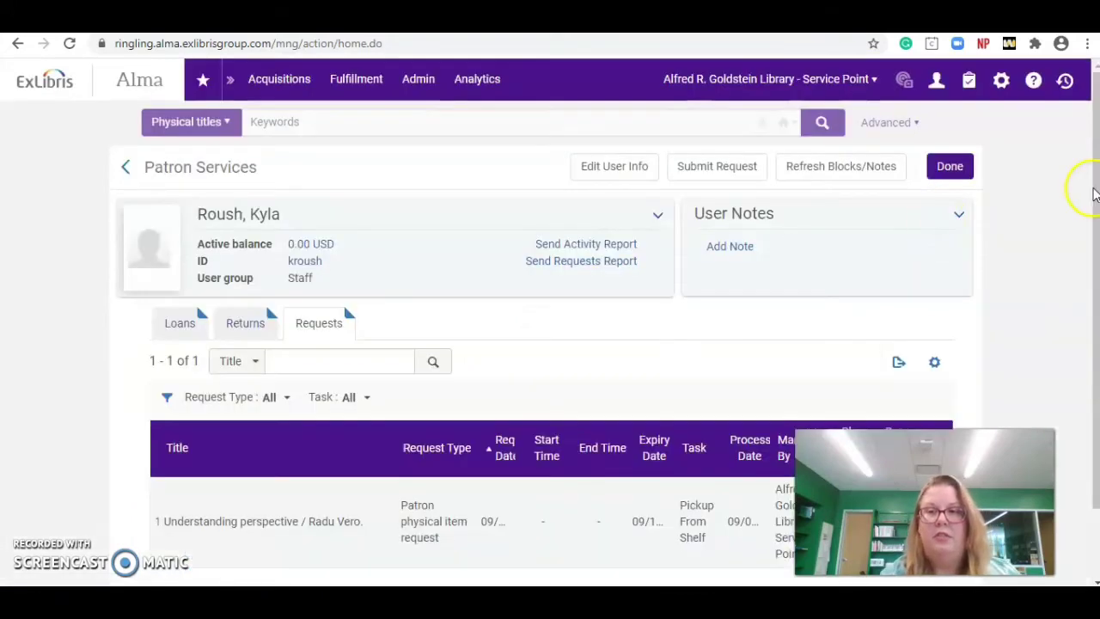
scroll(1094, 193, down, 1)
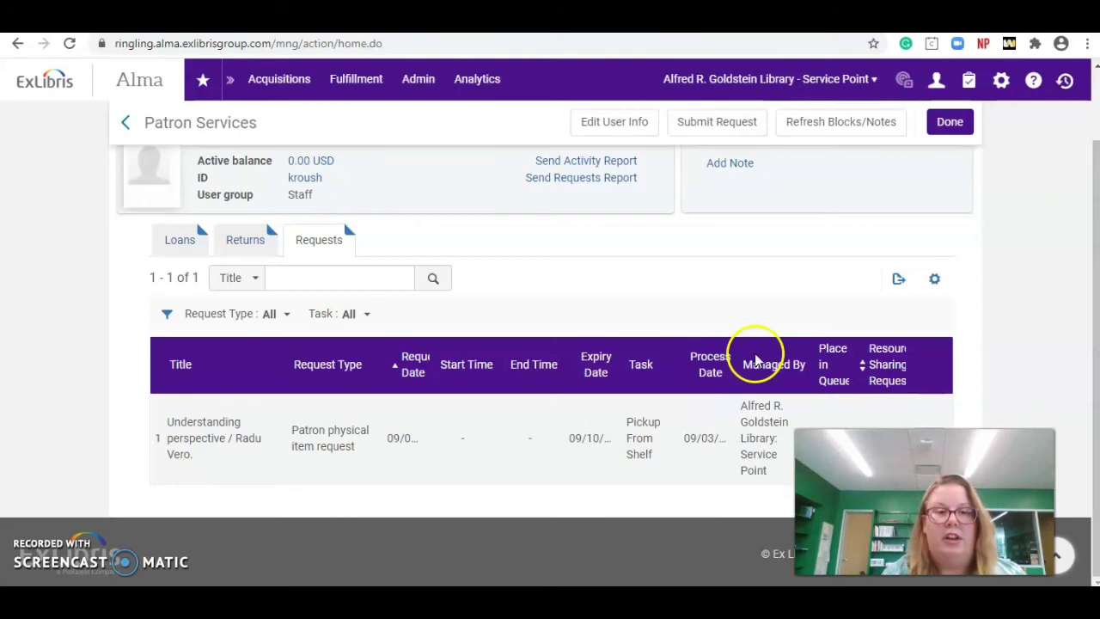
- Open the patron's returns, set the display to All returns and review the returned item's details
click(234, 241)
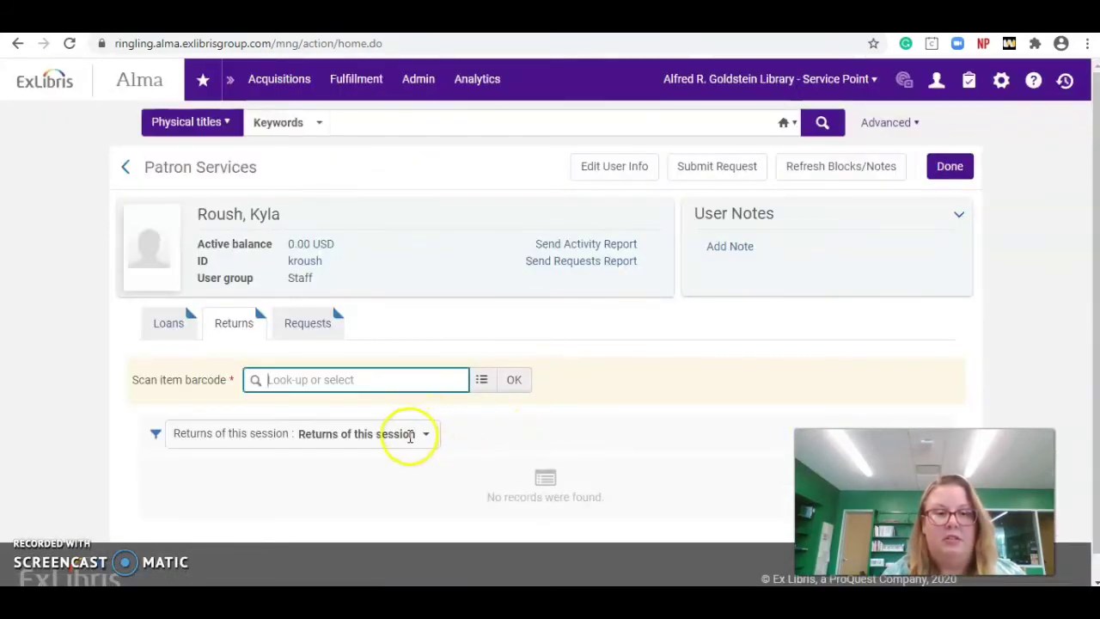
click(427, 439)
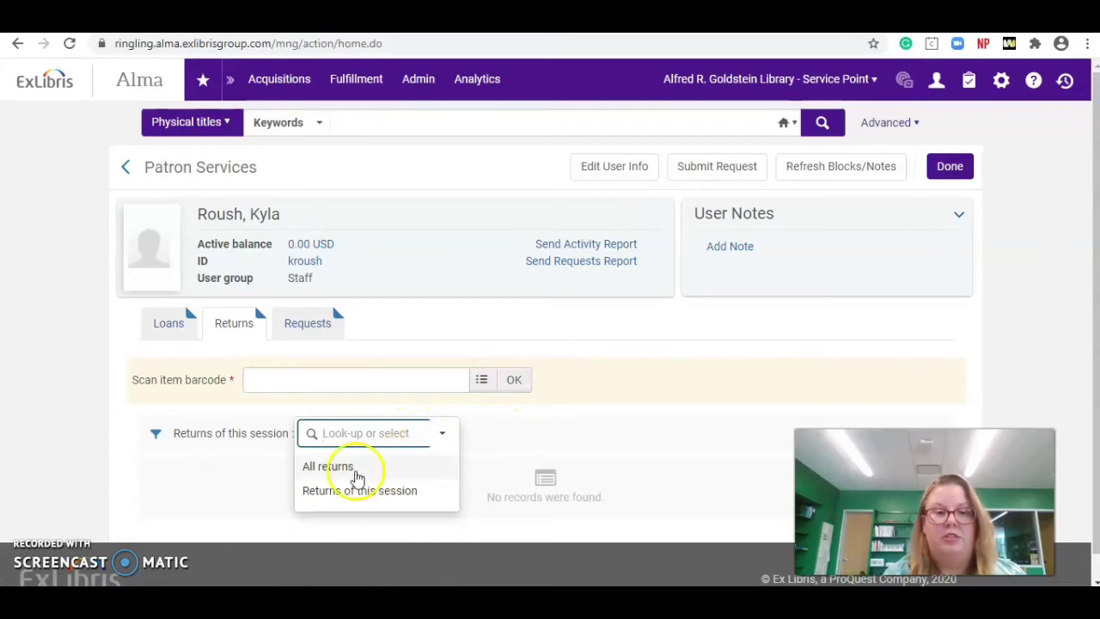
click(341, 472)
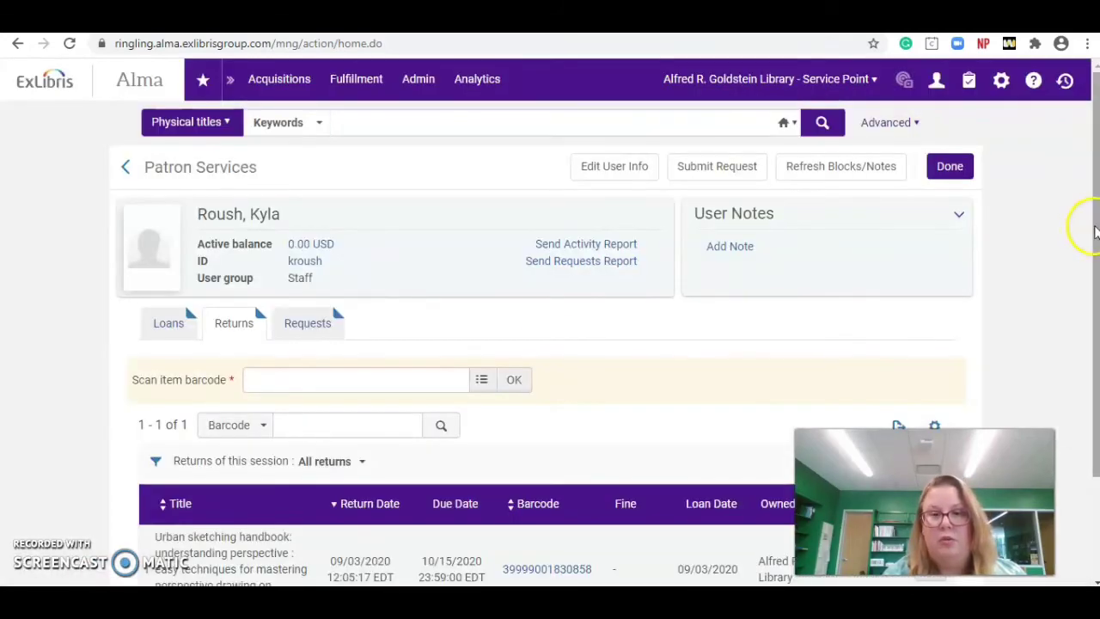
drag(1084, 229, 1085, 267)
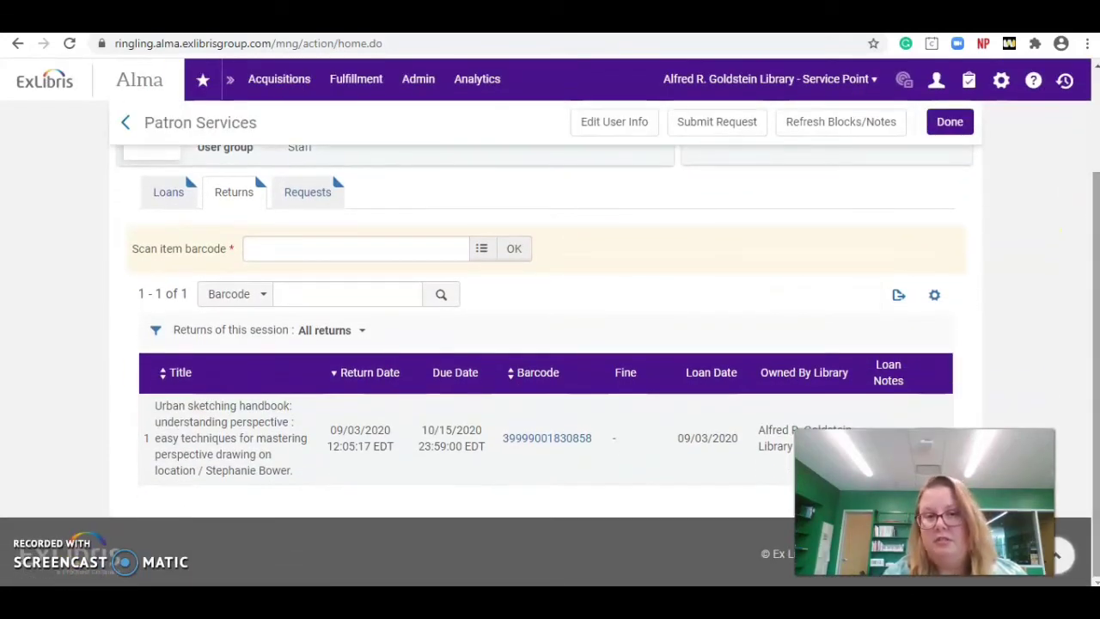
scroll(971, 281, up, 3)
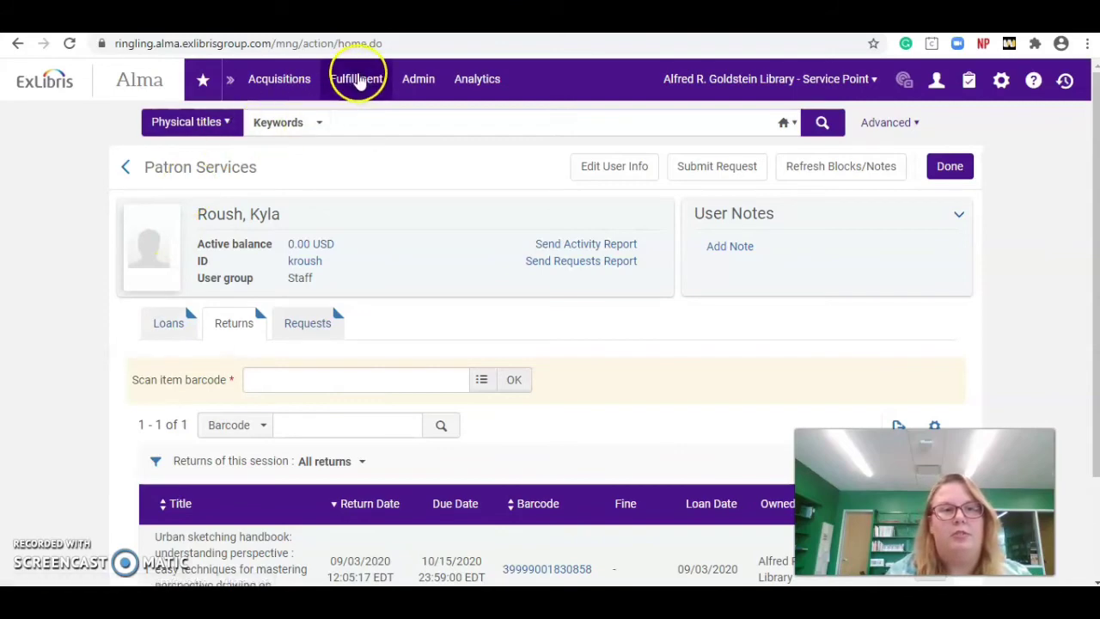
click(357, 78)
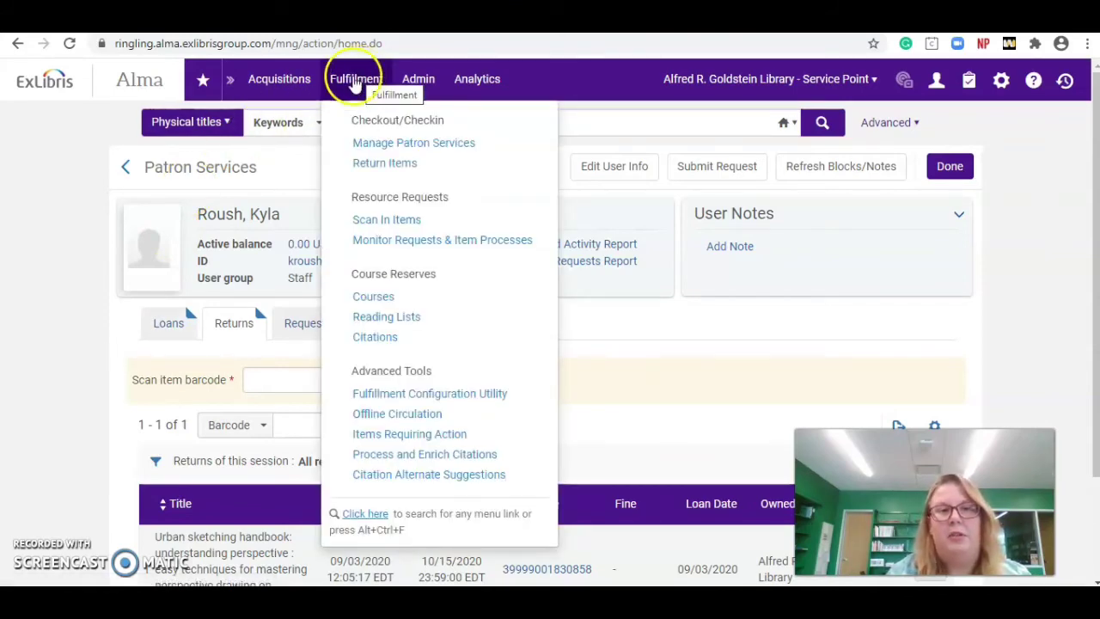
click(384, 171)
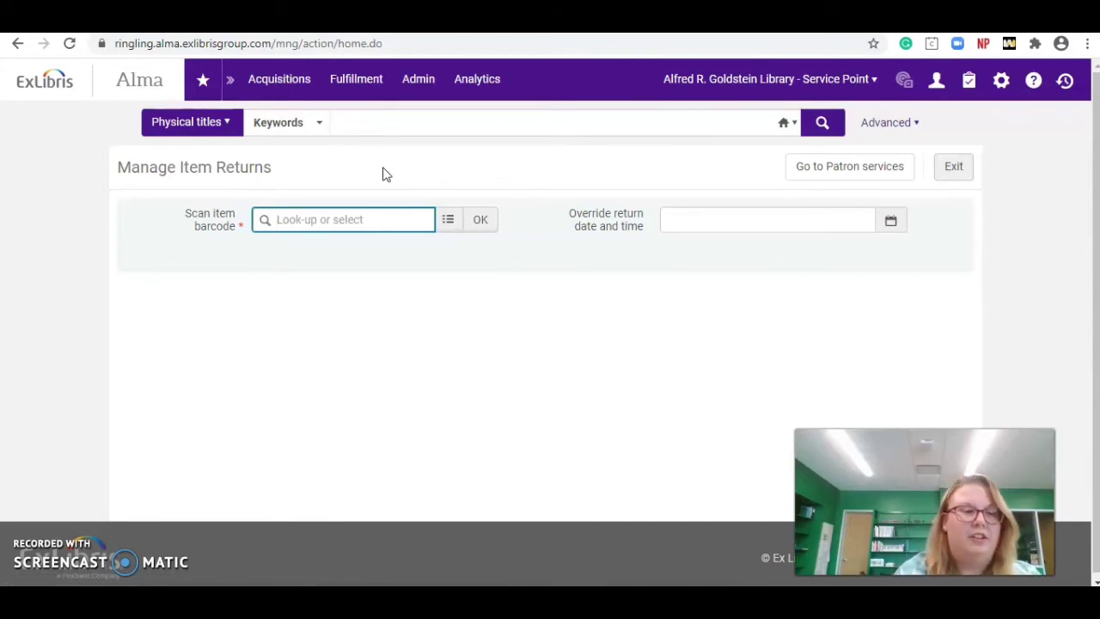
text(3)
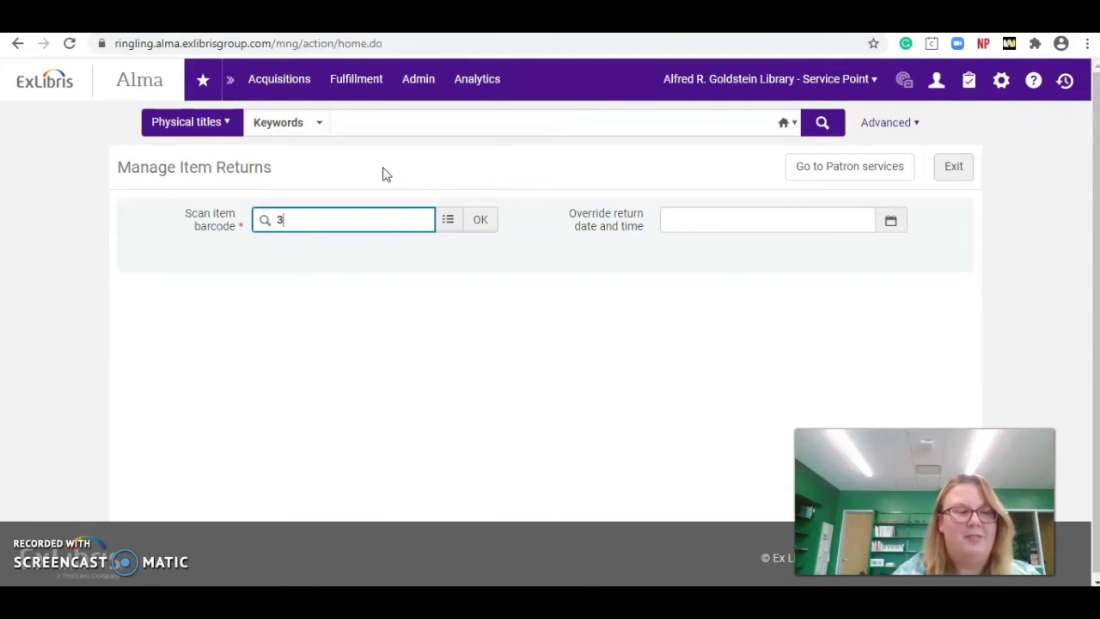
text(9999)
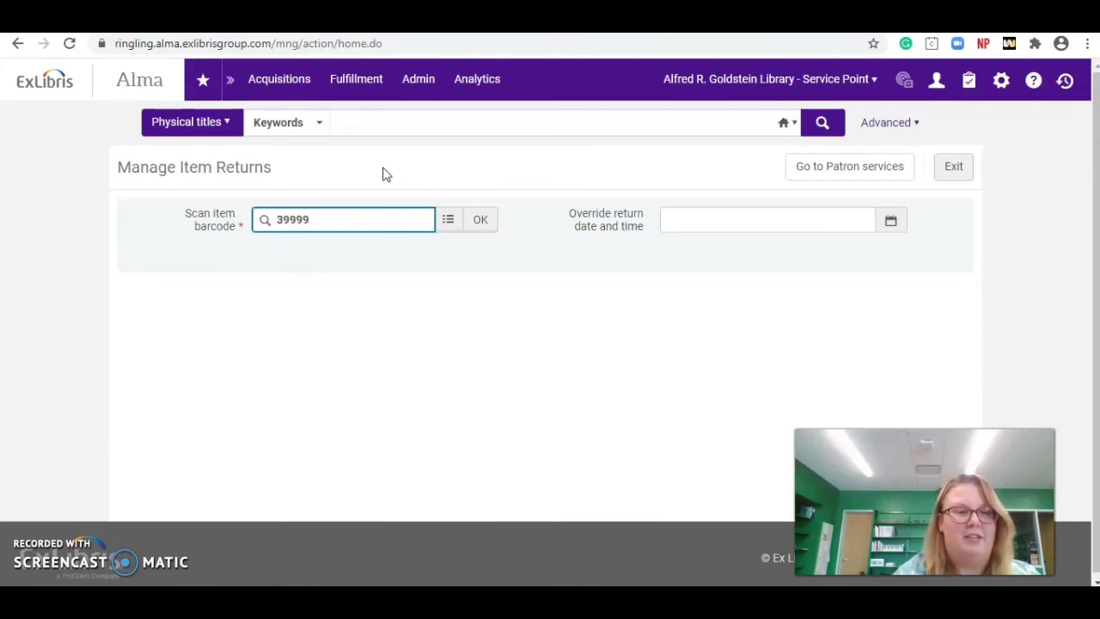
text(001774080)
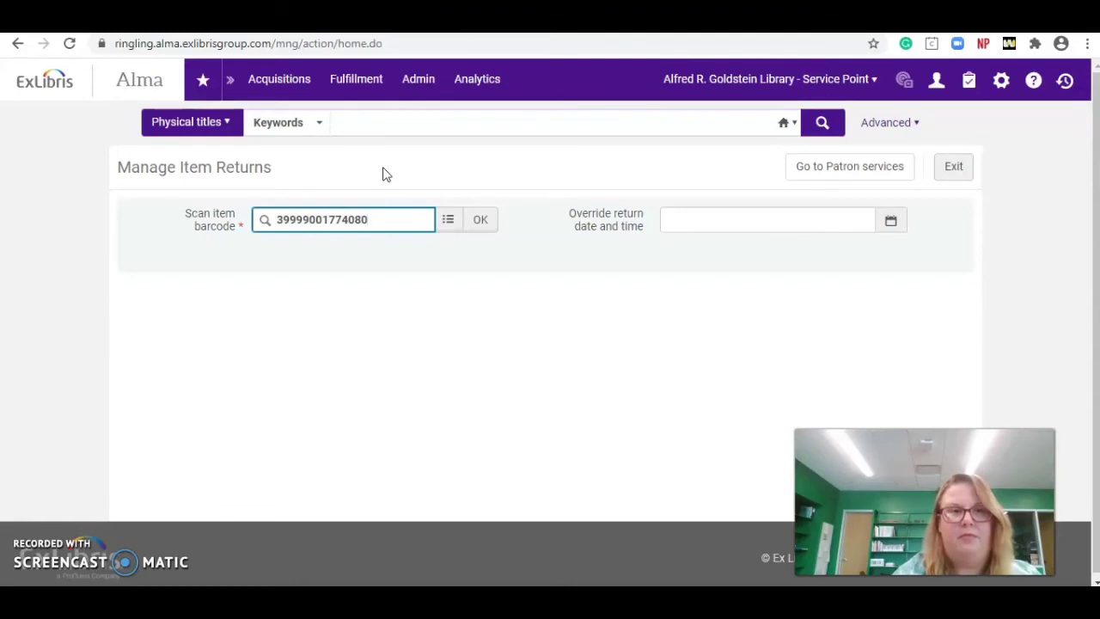
key(Return)
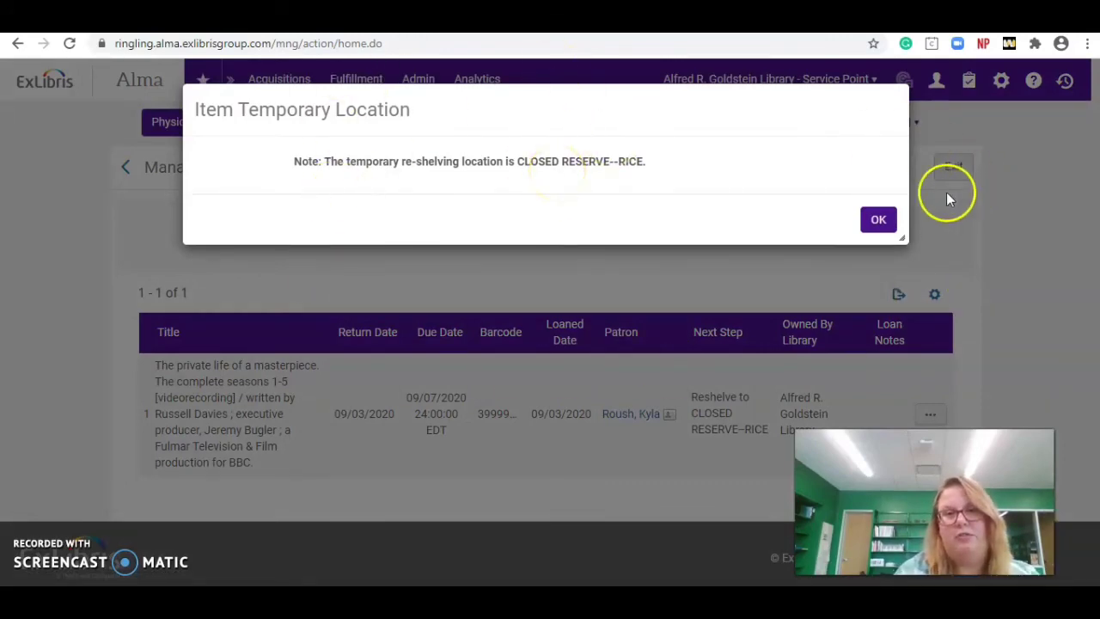
click(878, 220)
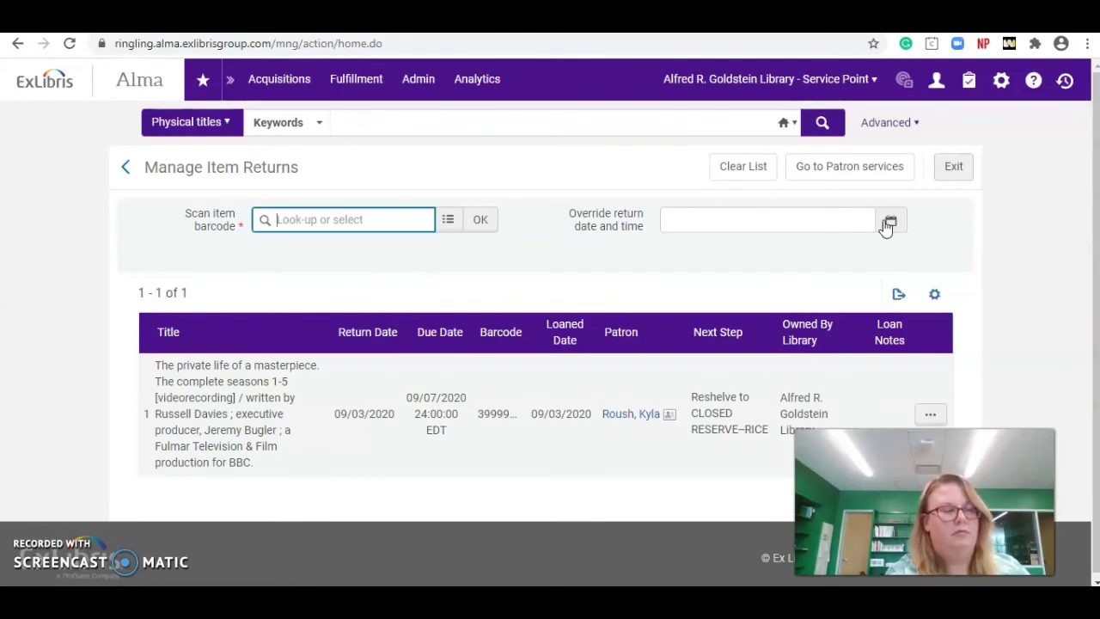
text(3999900)
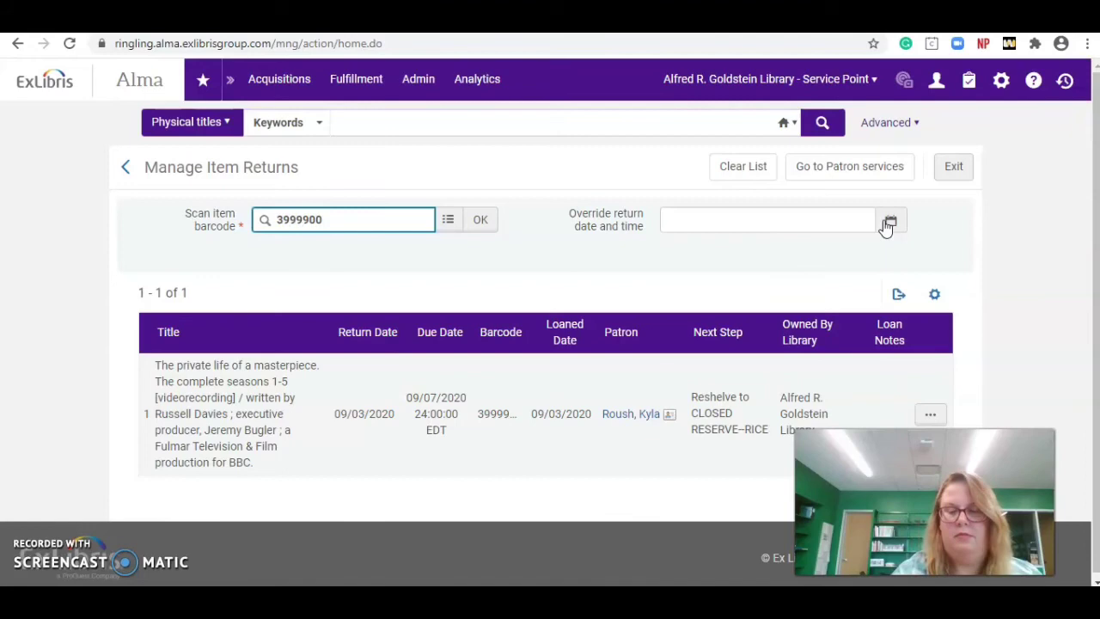
text(1830858)
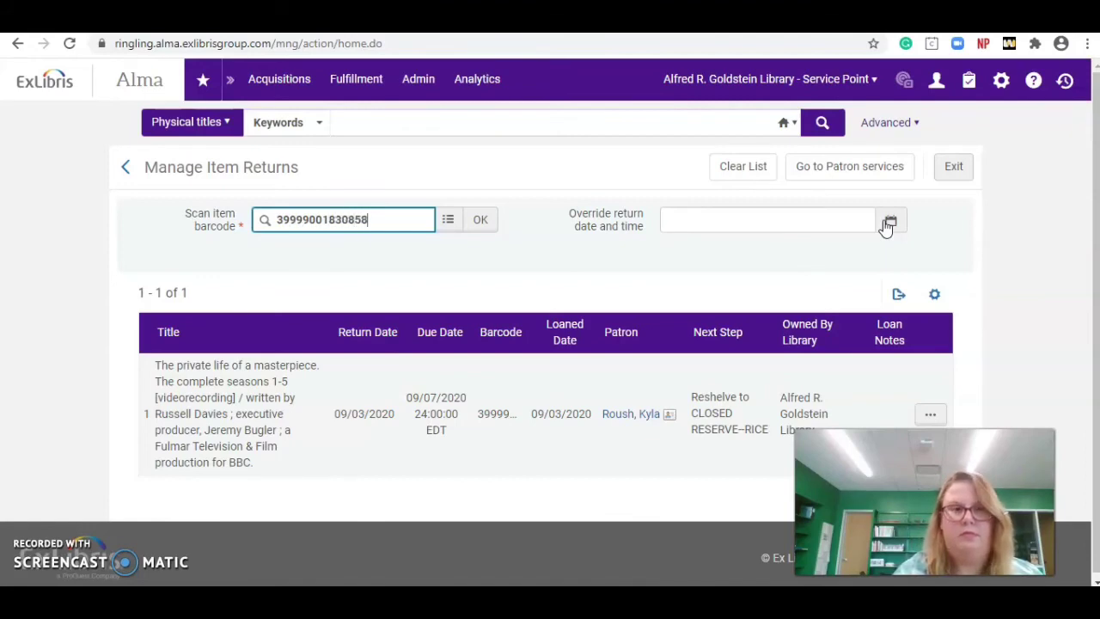
key(Return)
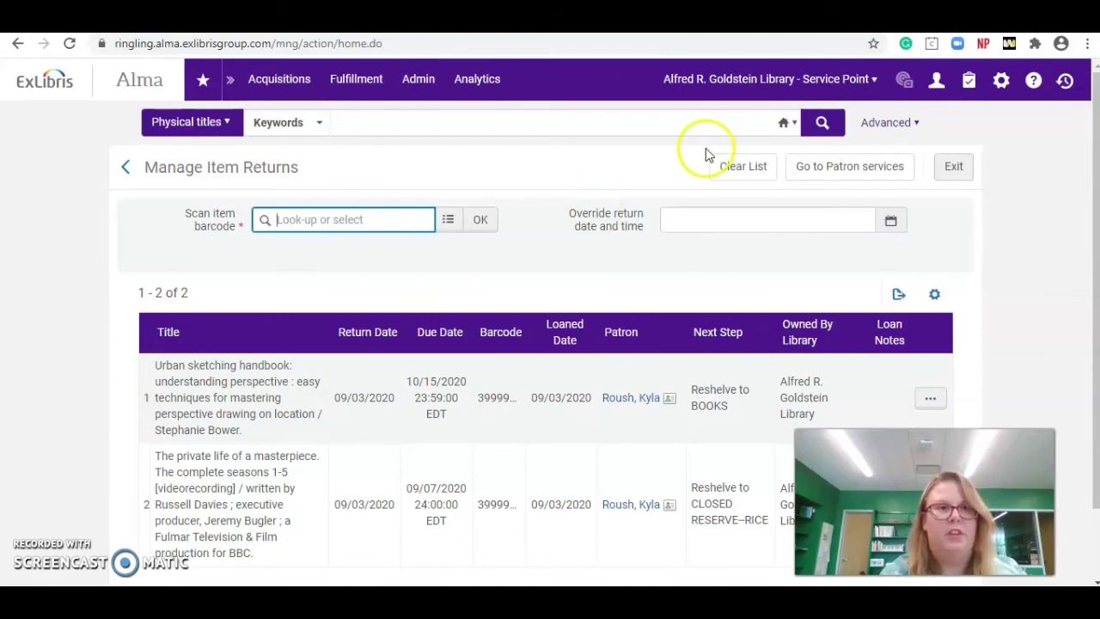
click(353, 81)
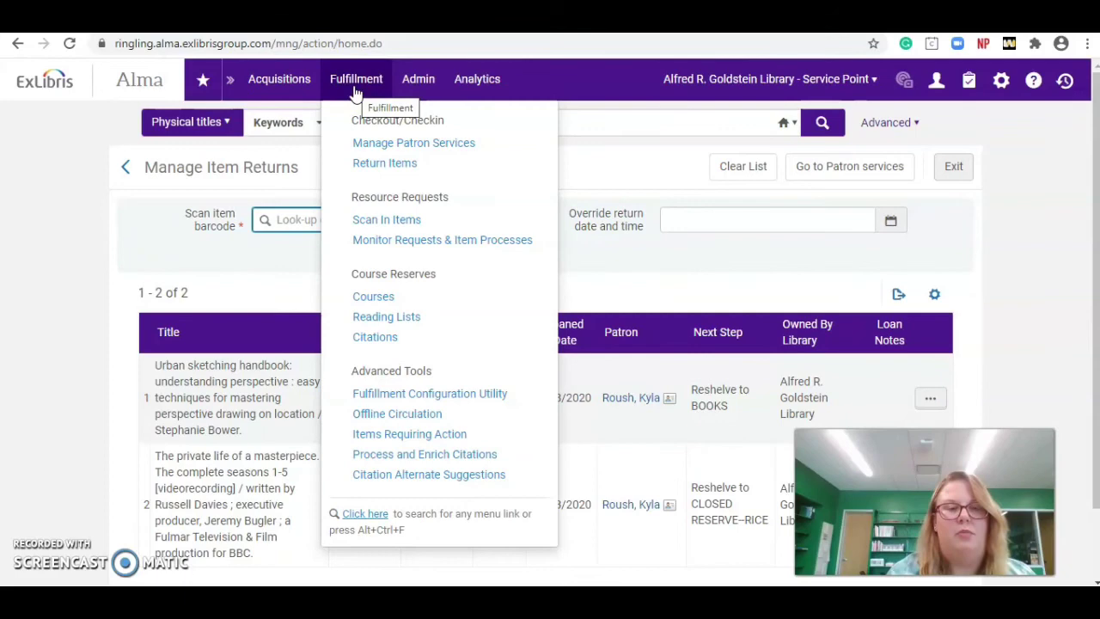
click(374, 230)
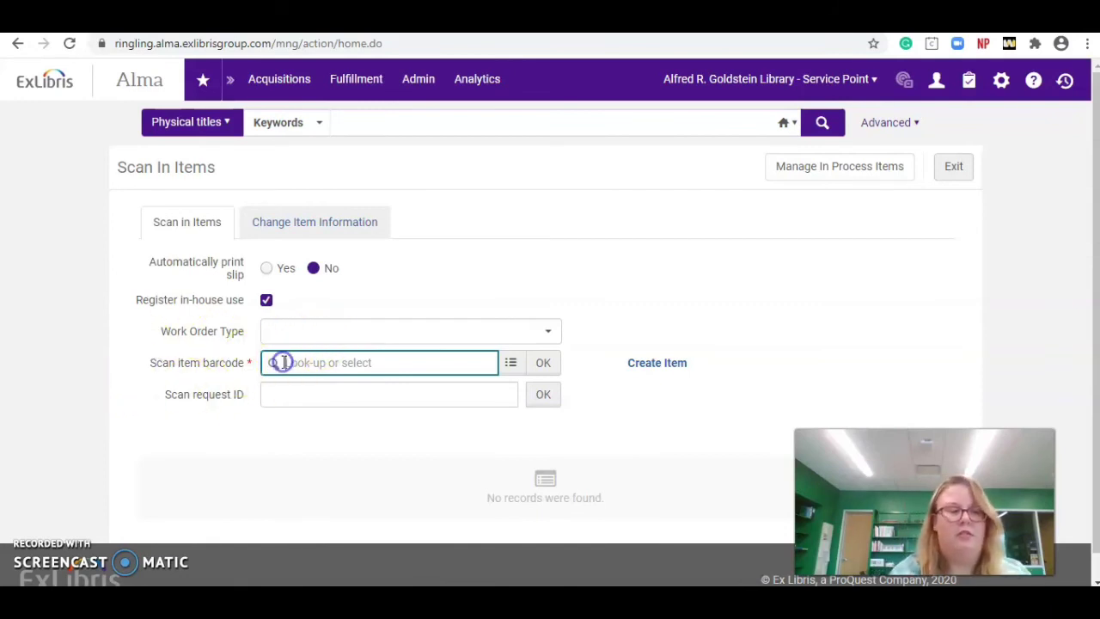
text(399990)
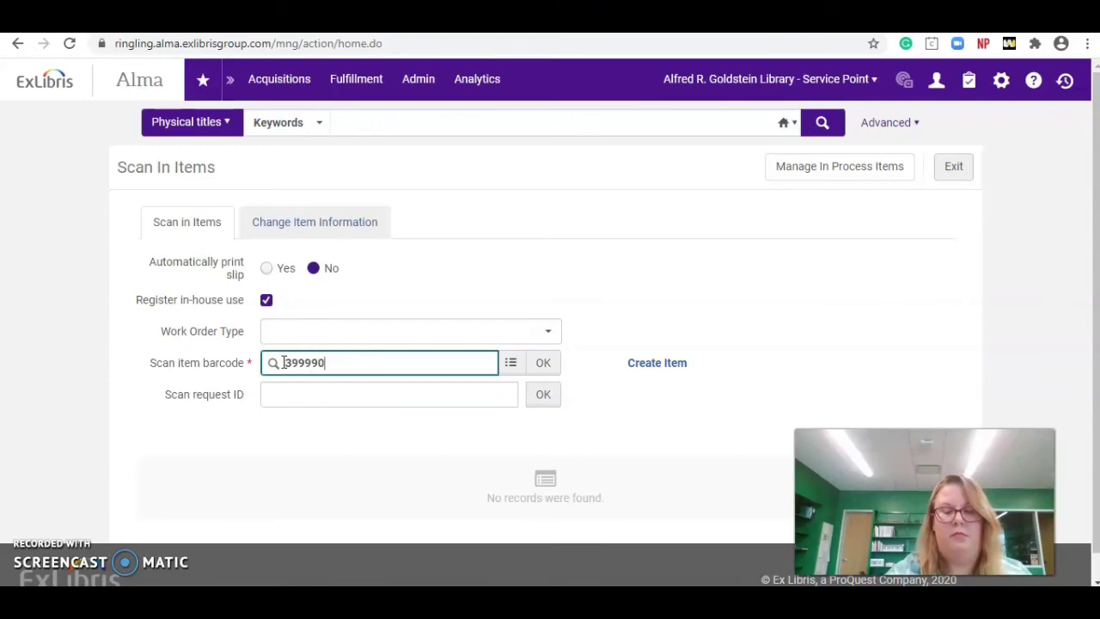
text(01830858)
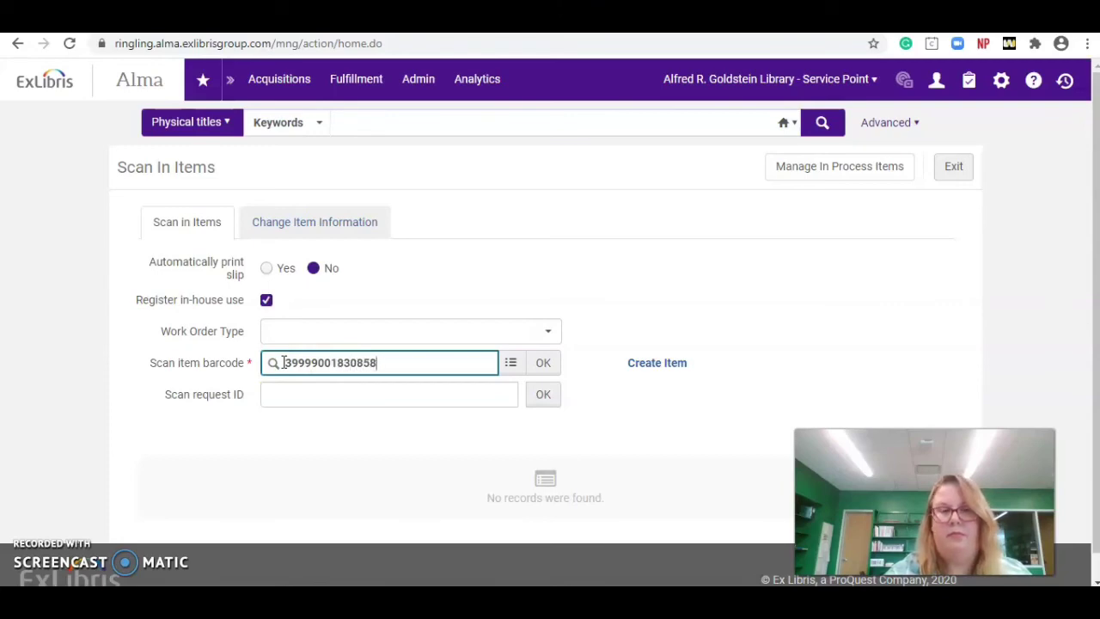
key(Return)
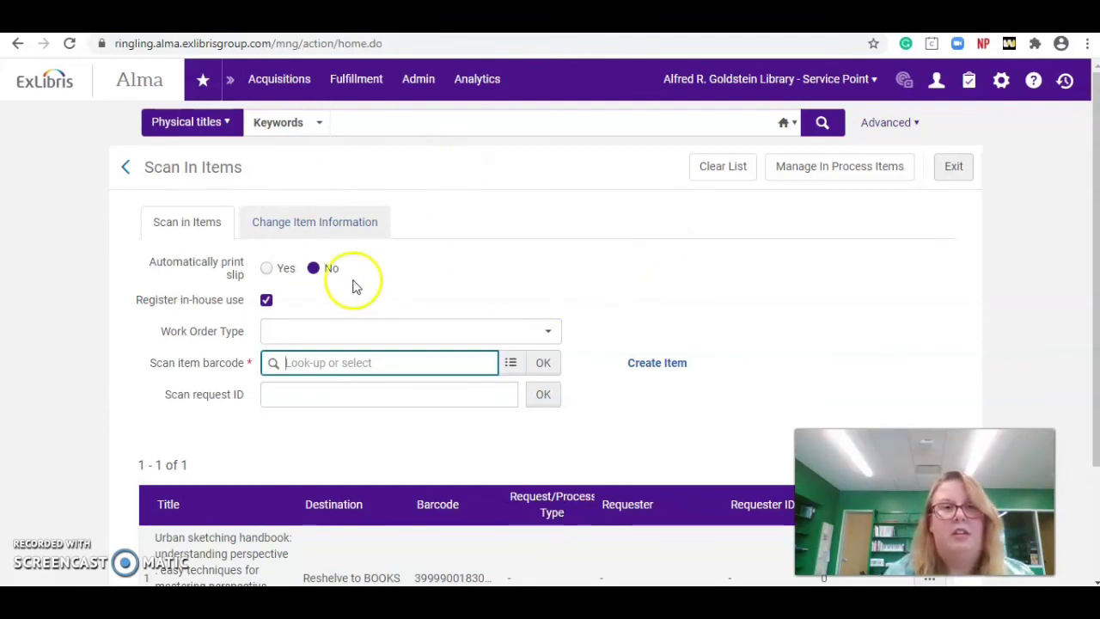
- Go back to the Alma home page and open Manage Patron Services from the recent pages
click(49, 90)
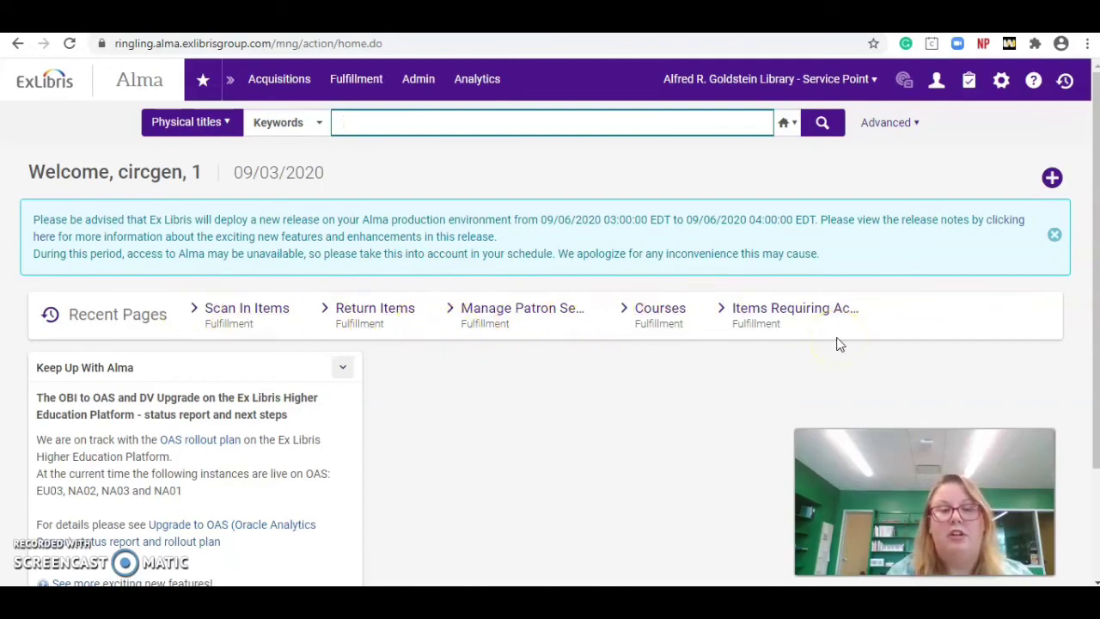
click(518, 317)
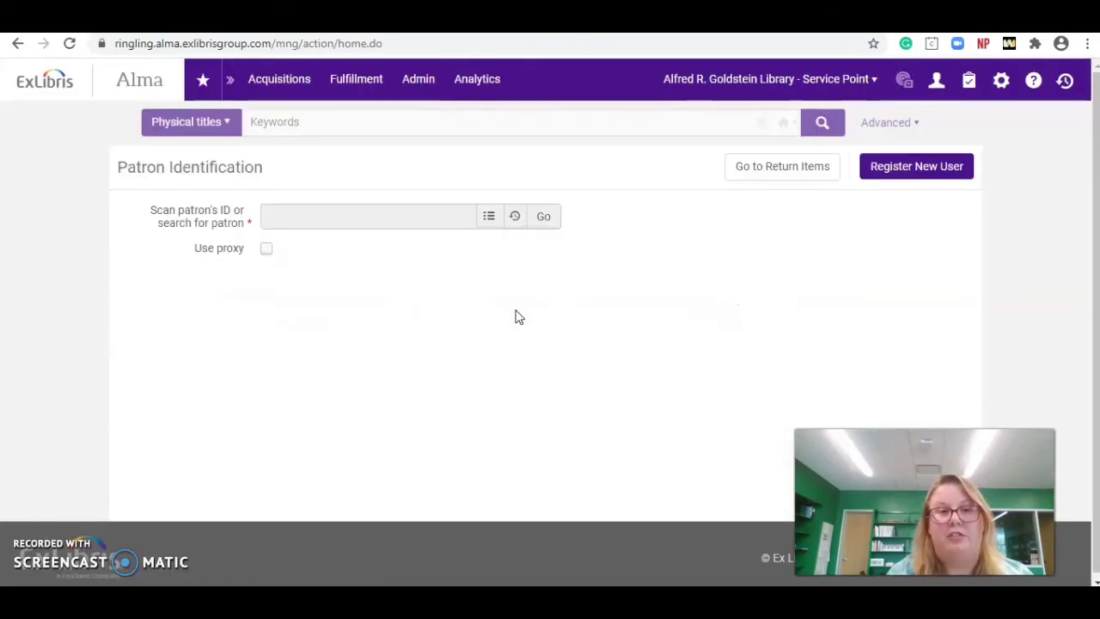